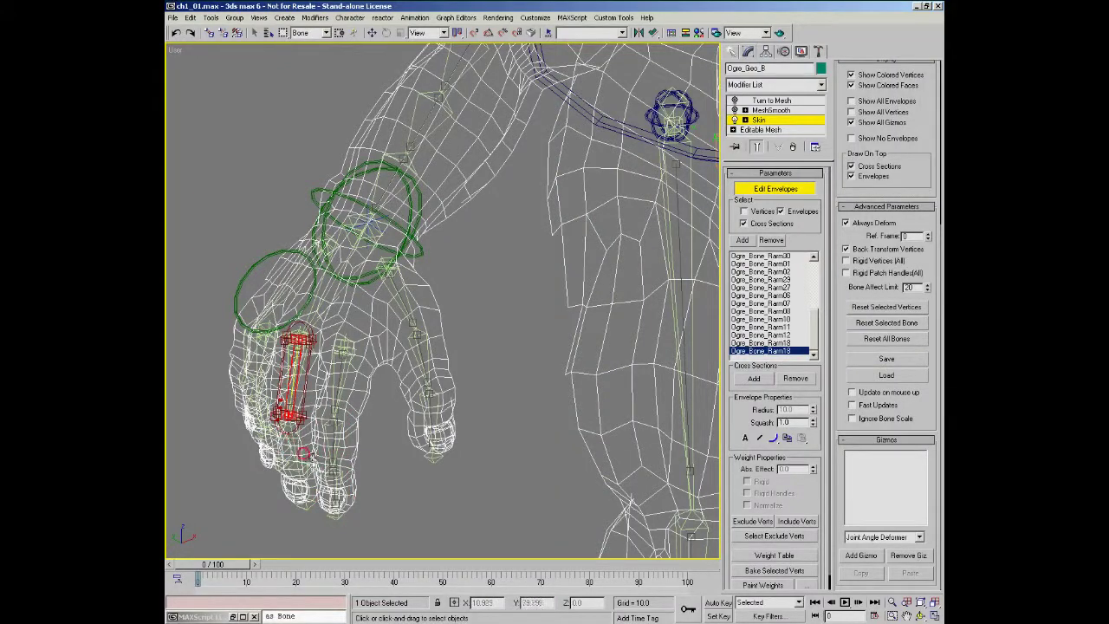
# - Add the remaining middle-finger bones and the ring-finger bones of the right hand to the Skin modifier, Ogre_Bone_Rarm19, 20, 14, 15 and 16
pyautogui.click(297, 451)
pyautogui.keyDown('alt'); pyautogui.moveTo(300, 451); pyautogui.dragTo(325, 454, button='middle'); pyautogui.keyUp('alt')
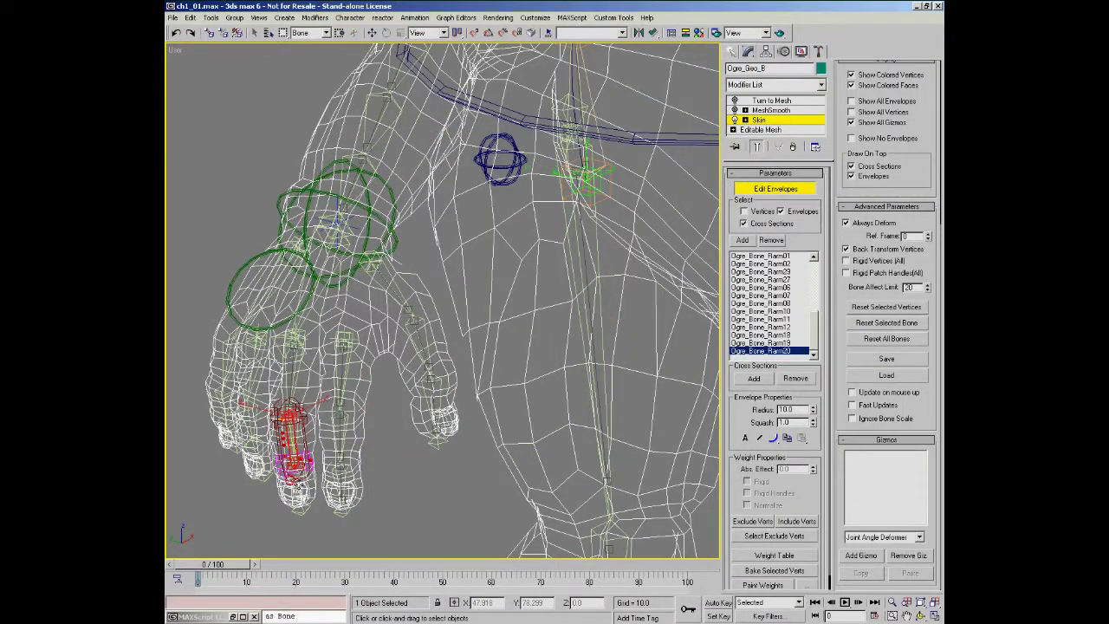
pyautogui.click(254, 367)
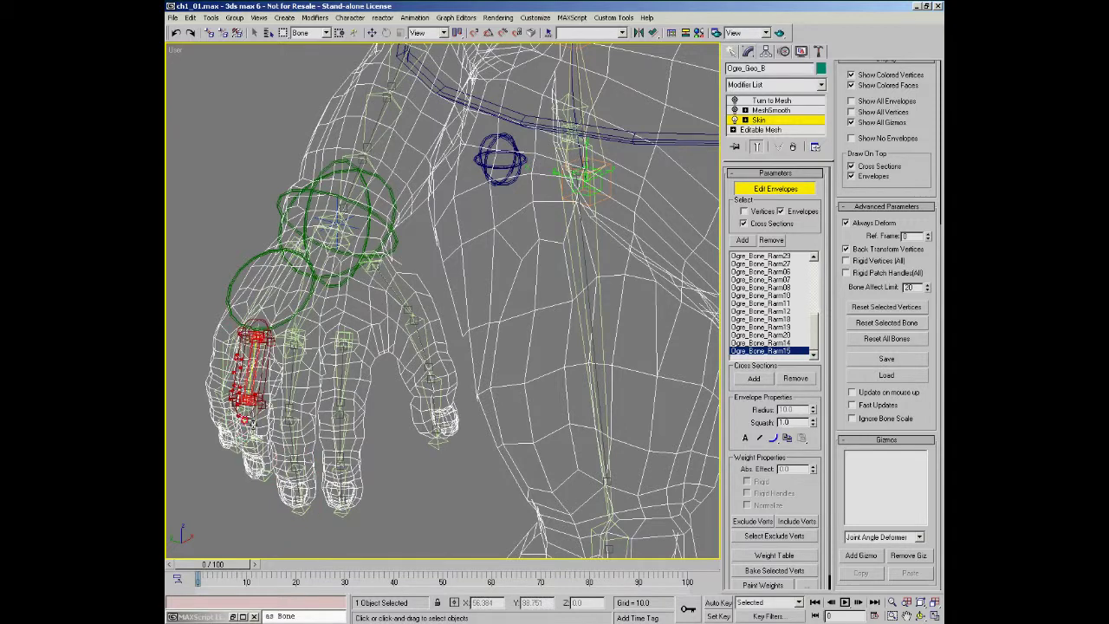
pyautogui.keyDown('alt'); pyautogui.moveTo(370, 452); pyautogui.dragTo(345, 260, button='middle'); pyautogui.keyUp('alt')
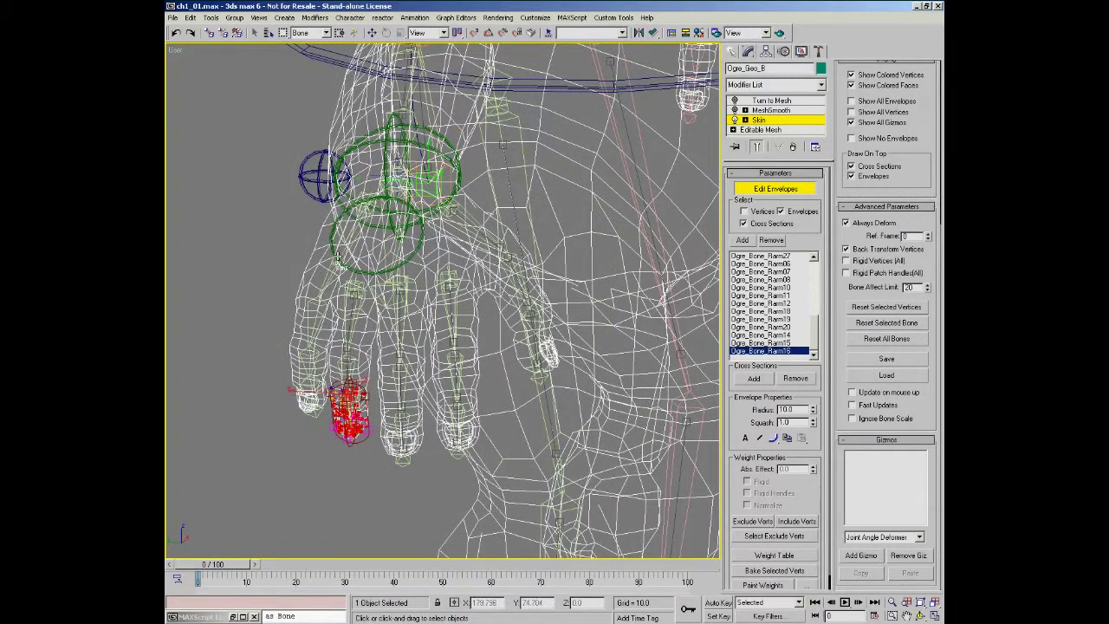
pyautogui.keyDown('alt'); pyautogui.moveTo(347, 242); pyautogui.dragTo(393, 287, button='middle'); pyautogui.keyUp('alt')
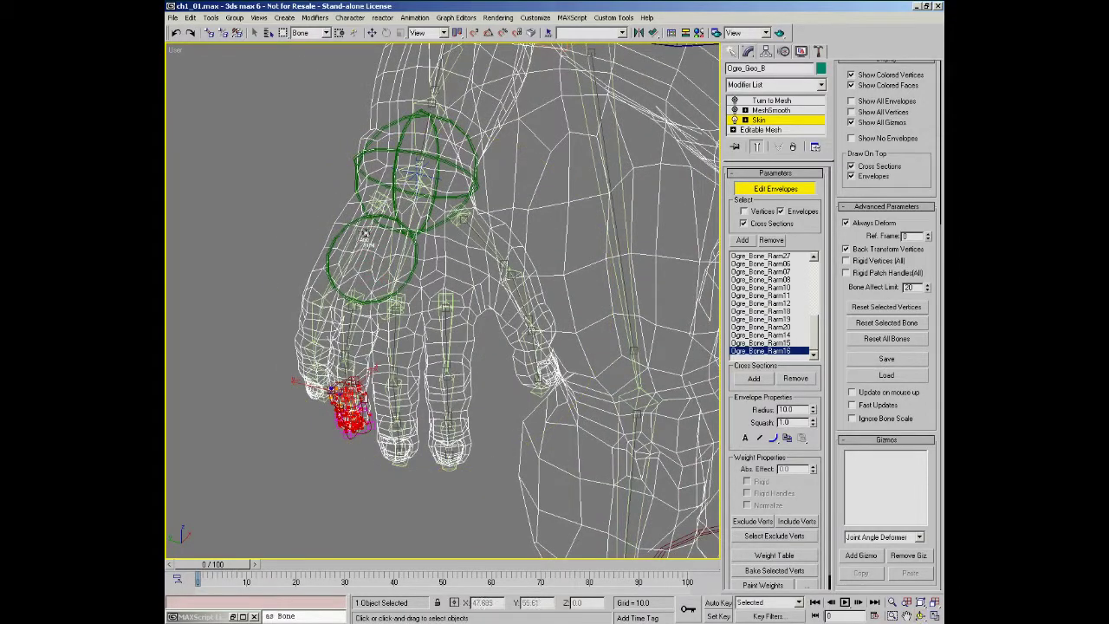
# - Add the right little finger's bones, Ogre_Bone_Rarm22 through Rarm25, to the Skin modifier
pyautogui.click(357, 234)
pyautogui.click(322, 323)
pyautogui.click(318, 354)
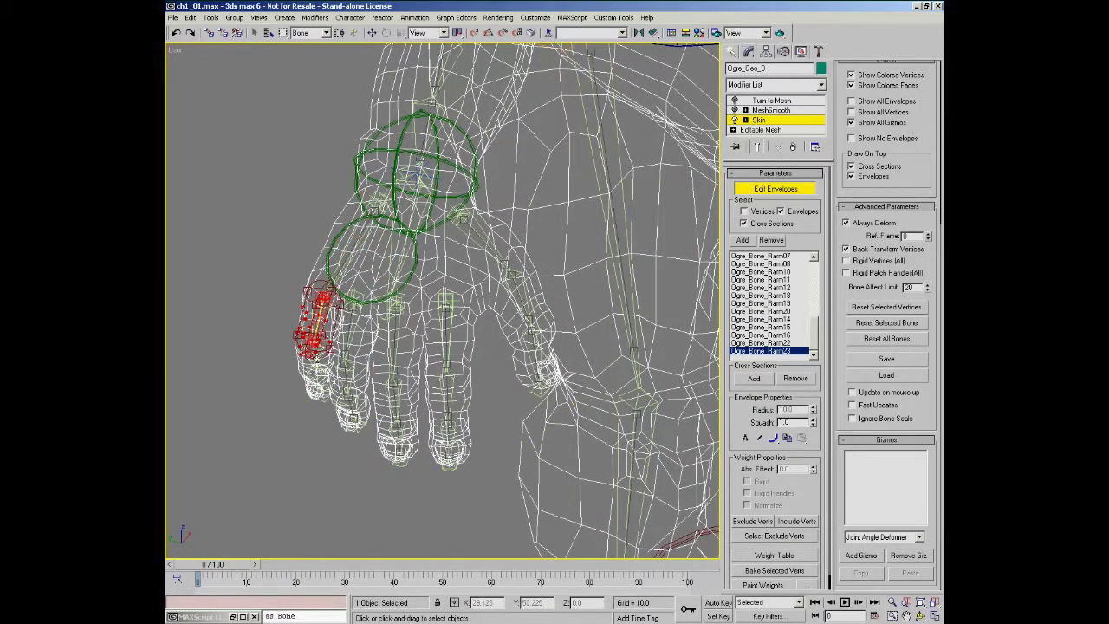
pyautogui.click(326, 379)
# - Add the left arm bones from shoulder to wrist to the Skin modifier, Ogre_Bone_Larm00, 30, 01, 02, 29 and 27
pyautogui.keyDown('alt'); pyautogui.moveTo(334, 373); pyautogui.dragTo(316, 323, button='middle'); pyautogui.keyUp('alt')
pyautogui.keyDown('alt'); pyautogui.moveTo(393, 300); pyautogui.dragTo(247, 327, button='middle'); pyautogui.keyUp('alt')
pyautogui.keyDown('ctrl'); pyautogui.keyDown('alt'); pyautogui.moveTo(562, 222); pyautogui.dragTo(535, 179, button='middle'); pyautogui.keyUp('alt'); pyautogui.keyUp('ctrl')
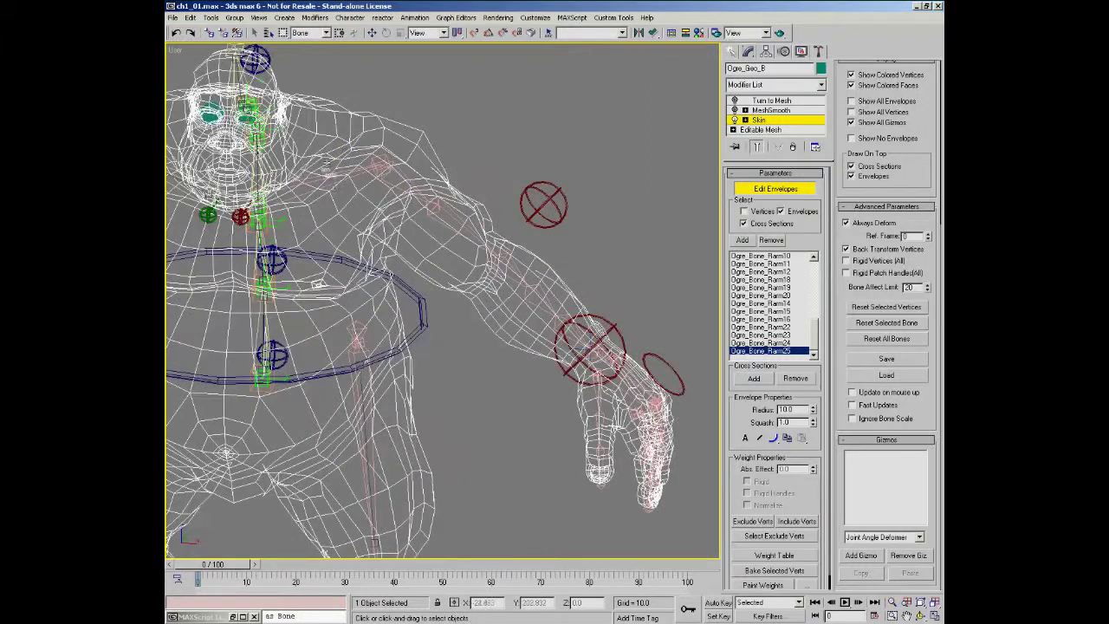
pyautogui.click(325, 179)
pyautogui.click(404, 180)
pyautogui.click(454, 216)
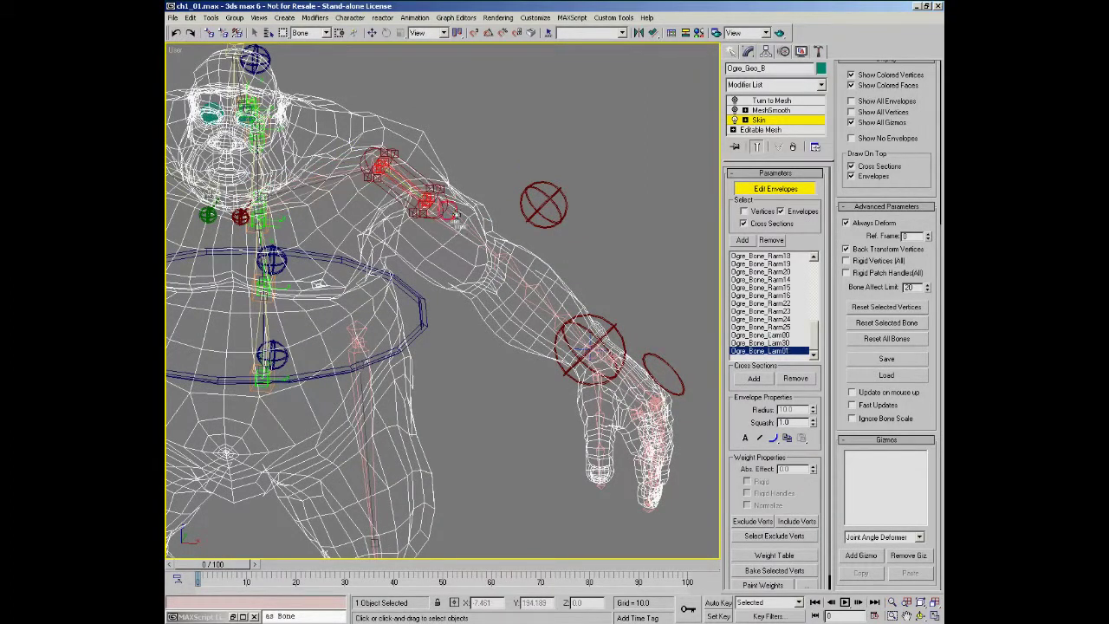
pyautogui.click(509, 261)
pyautogui.click(543, 296)
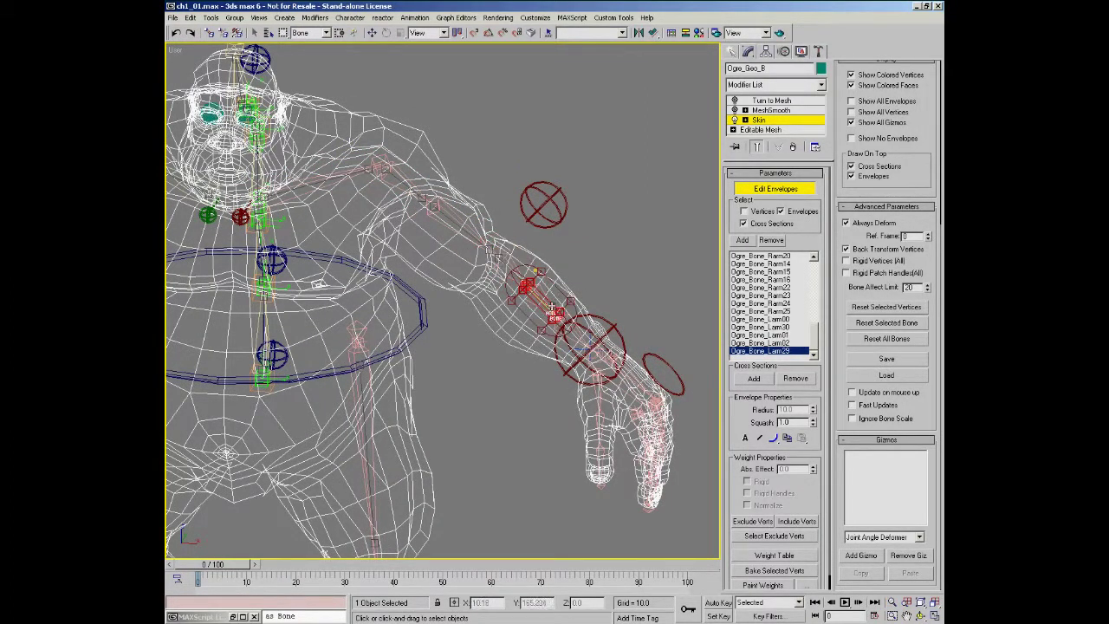
pyautogui.click(573, 328)
pyautogui.moveTo(595, 344); pyautogui.dragTo(504, 330, button='middle')
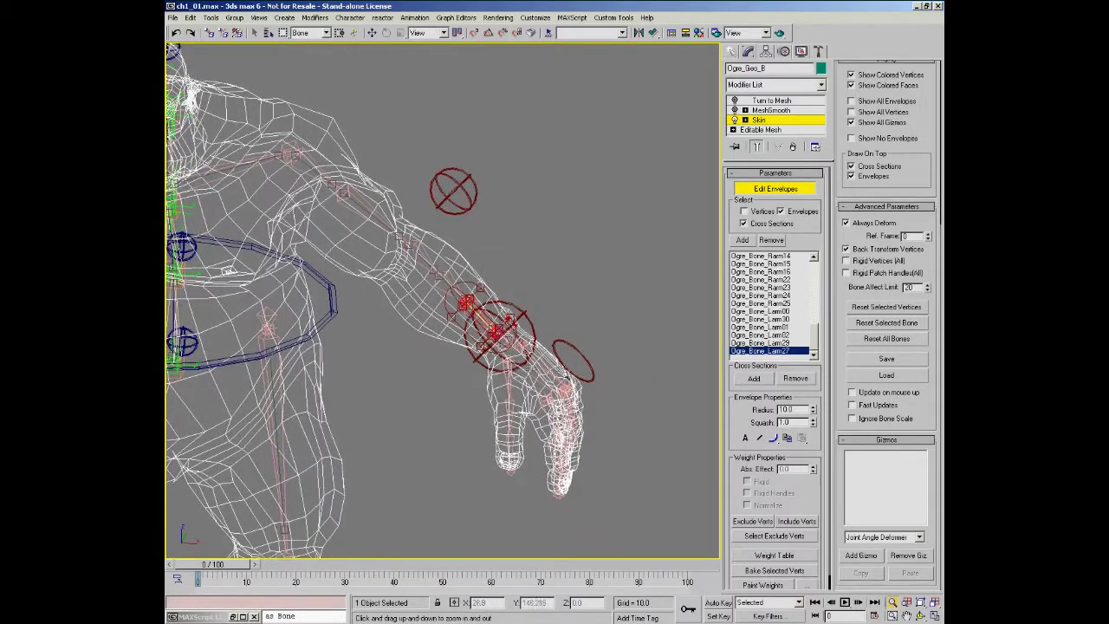
# - Add the left thumb bones Ogre_Bone_Larm06, 07 and 08 and the index-finger bones Larm10, 11 and 12 to the Skin modifier
pyautogui.keyDown('ctrl'); pyautogui.keyDown('alt'); pyautogui.moveTo(571, 359); pyautogui.dragTo(429, 295, button='middle'); pyautogui.keyUp('alt'); pyautogui.keyUp('ctrl')
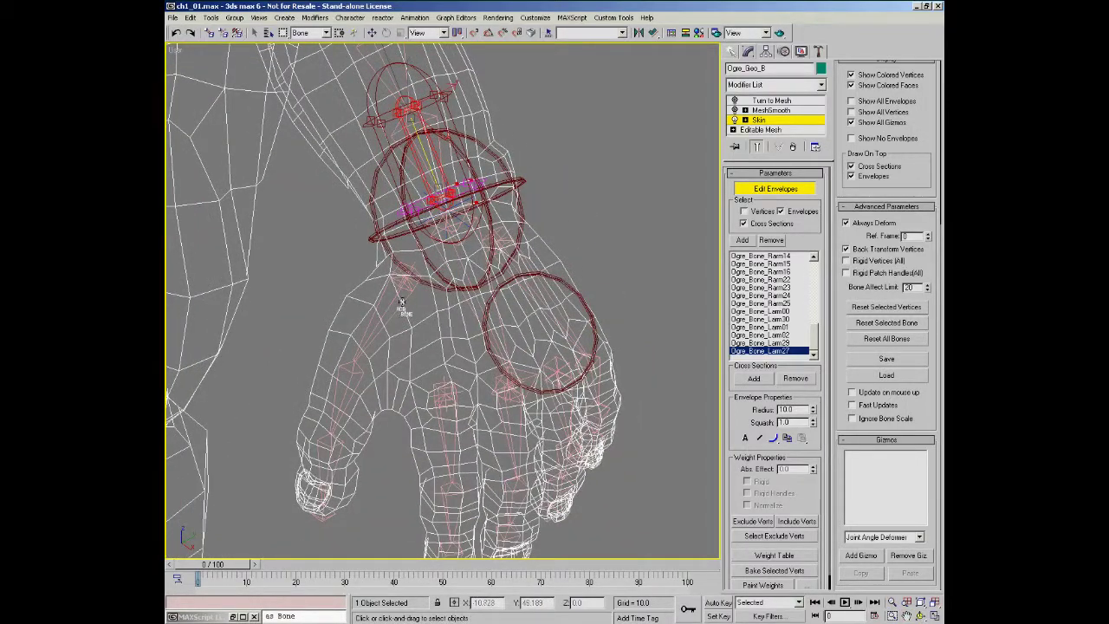
pyautogui.click(381, 333)
pyautogui.click(351, 395)
pyautogui.click(333, 450)
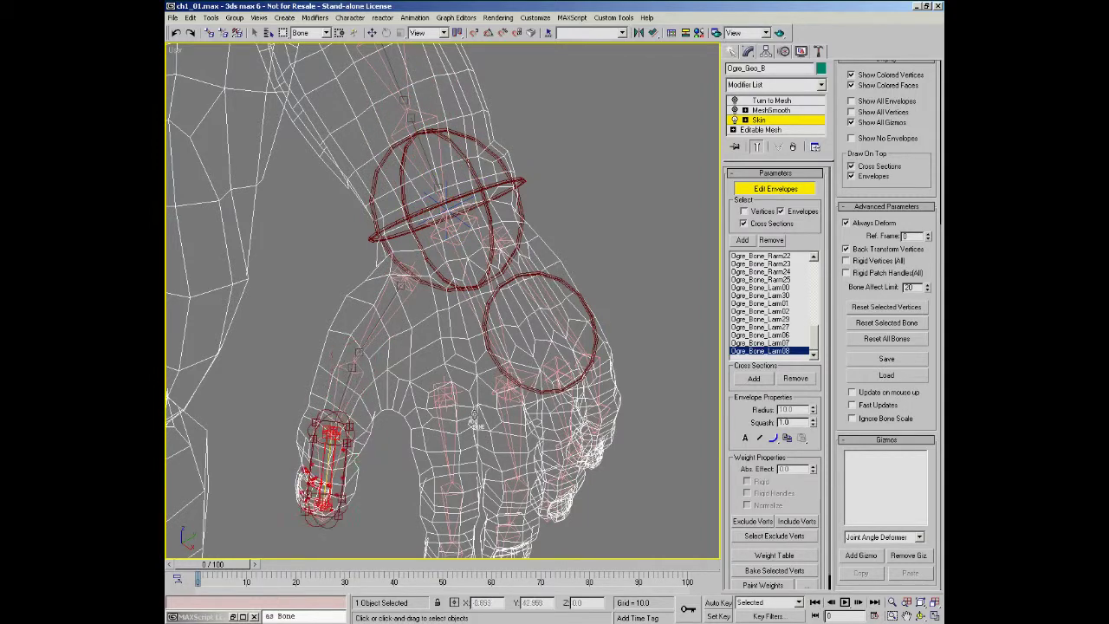
pyautogui.moveTo(452, 424); pyautogui.dragTo(412, 299, button='middle')
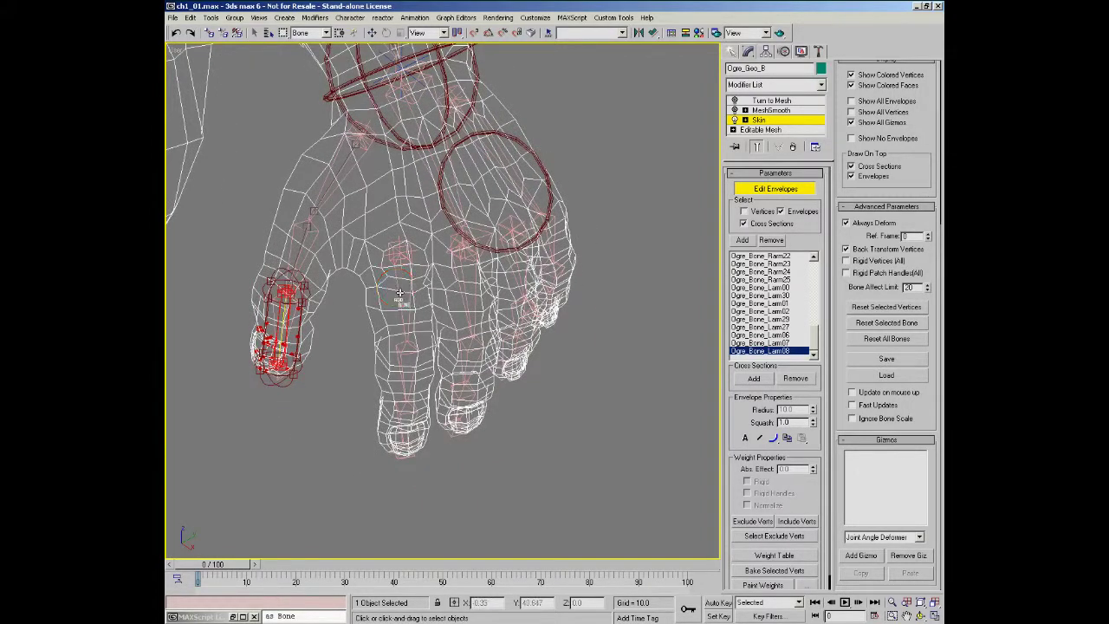
pyautogui.click(405, 298)
pyautogui.click(414, 405)
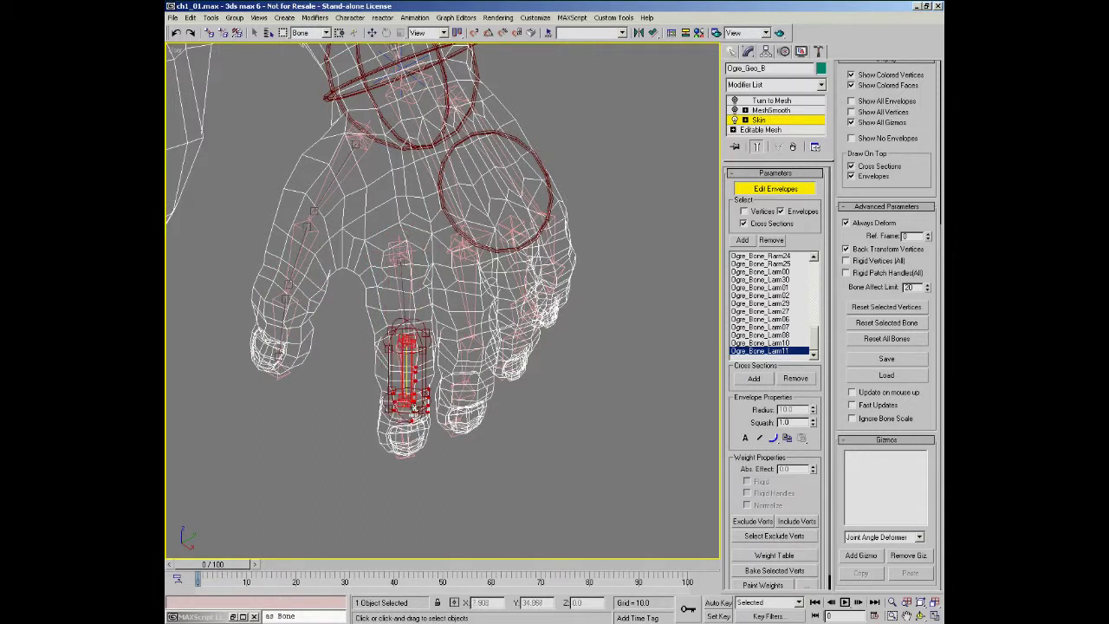
pyautogui.click(408, 419)
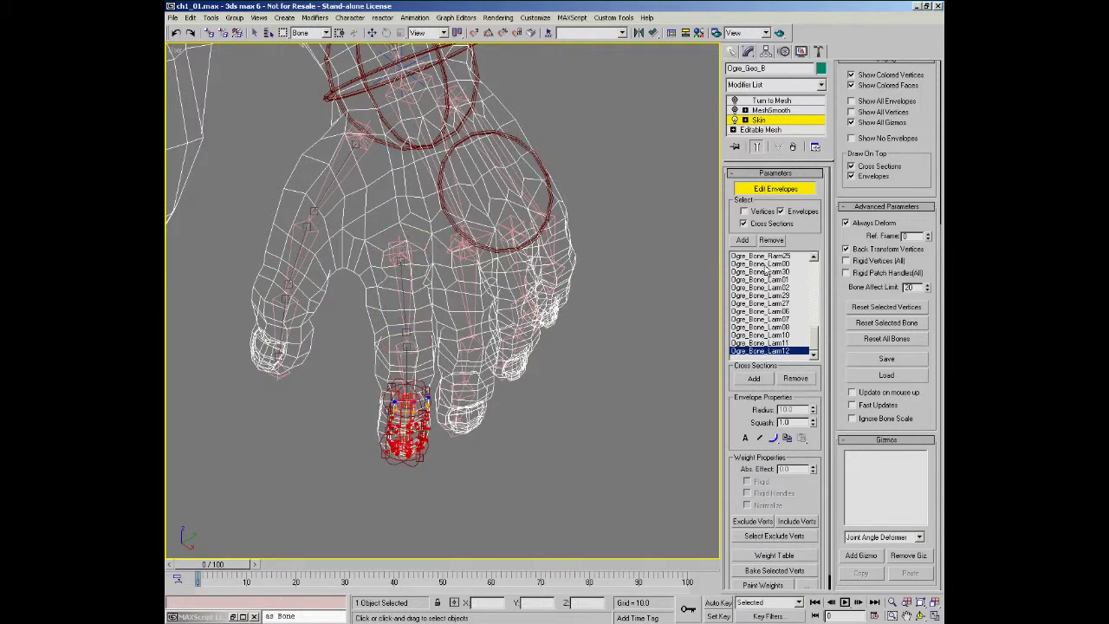
# - Add the left middle-finger bones Ogre_Bone_Larm18, 19 and 20 and the ring-finger bones Larm14, 15 and 16 to the Skin modifier
pyautogui.click(472, 290)
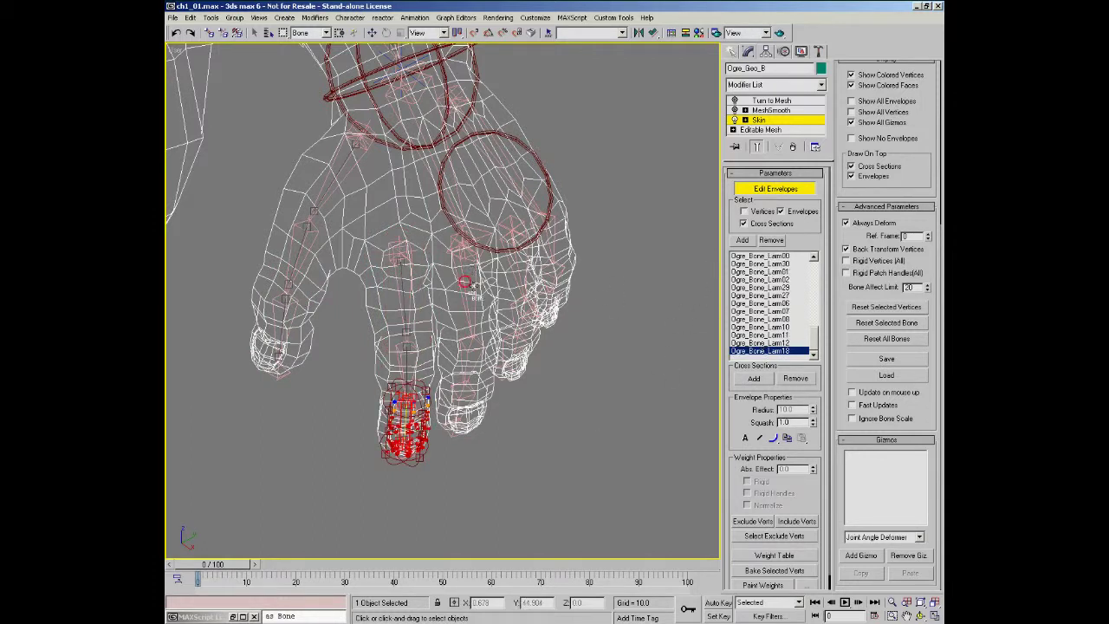
pyautogui.click(468, 372)
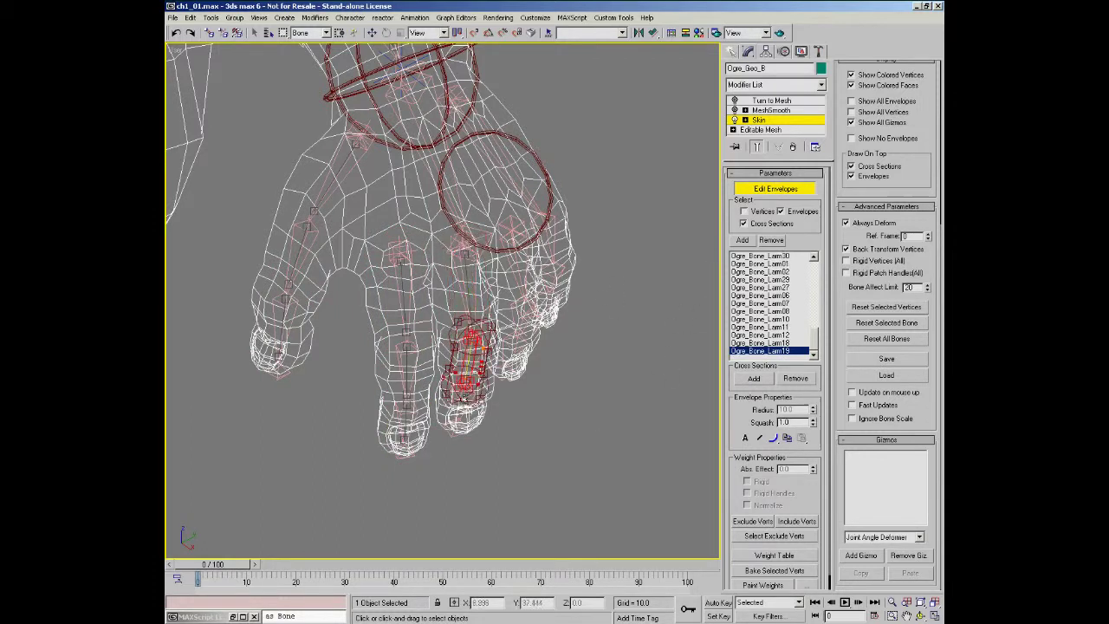
pyautogui.click(516, 263)
pyautogui.click(518, 325)
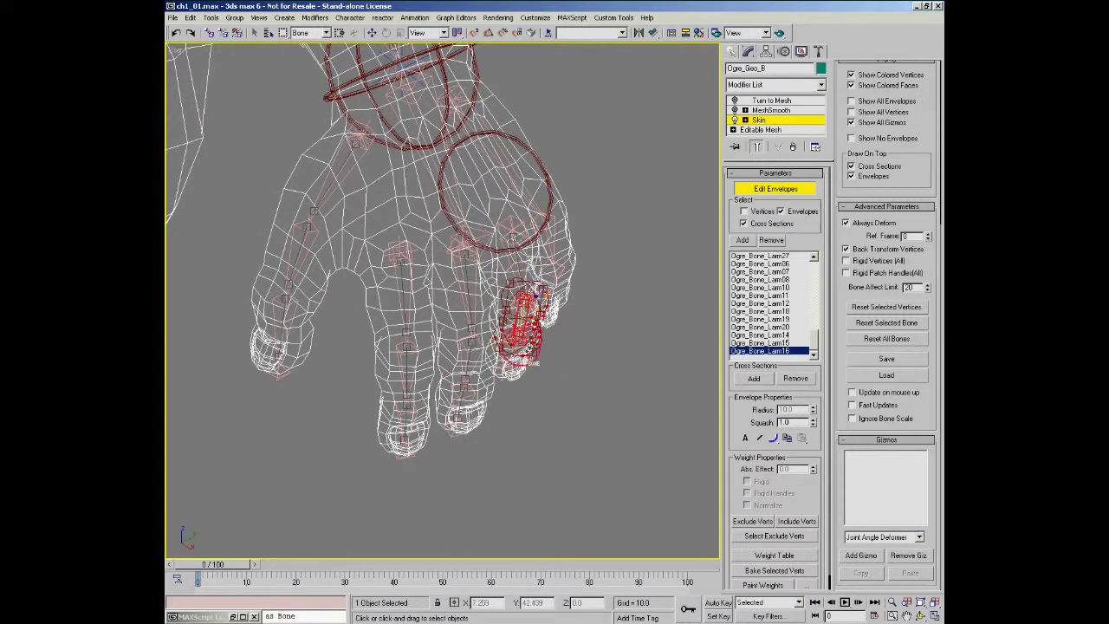
pyautogui.click(516, 355)
# - Add the left little finger's bones to the Skin modifier, Ogre_Bone_Larm22, 23, 25 and 24
pyautogui.click(548, 225)
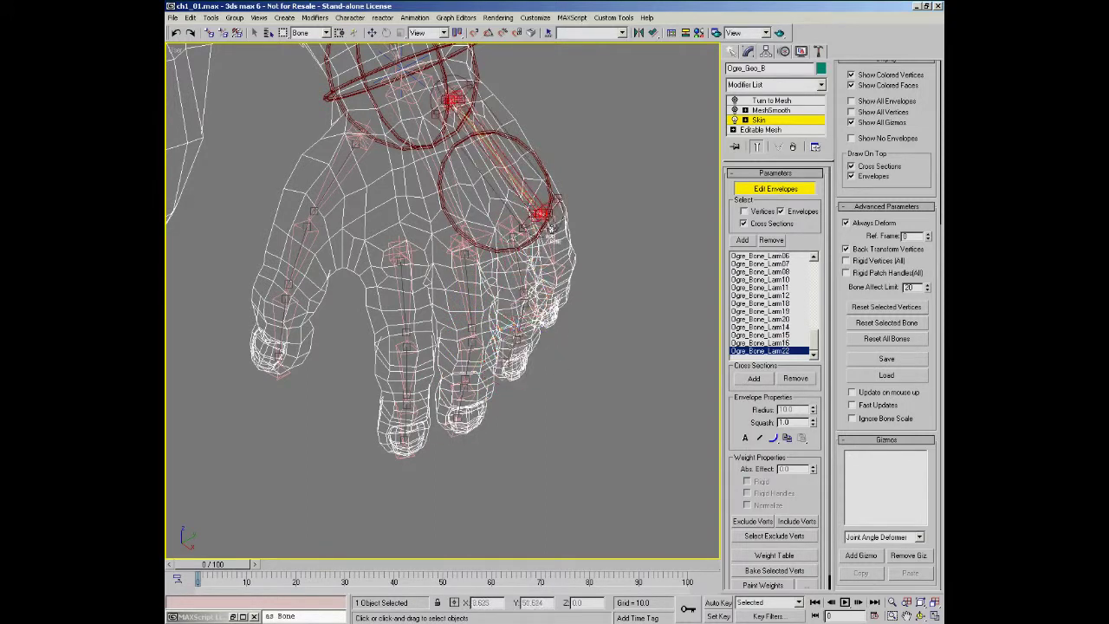
pyautogui.click(561, 272)
pyautogui.keyDown('alt'); pyautogui.moveTo(487, 279); pyautogui.dragTo(475, 246, button='middle'); pyautogui.keyUp('alt')
pyautogui.click(564, 307)
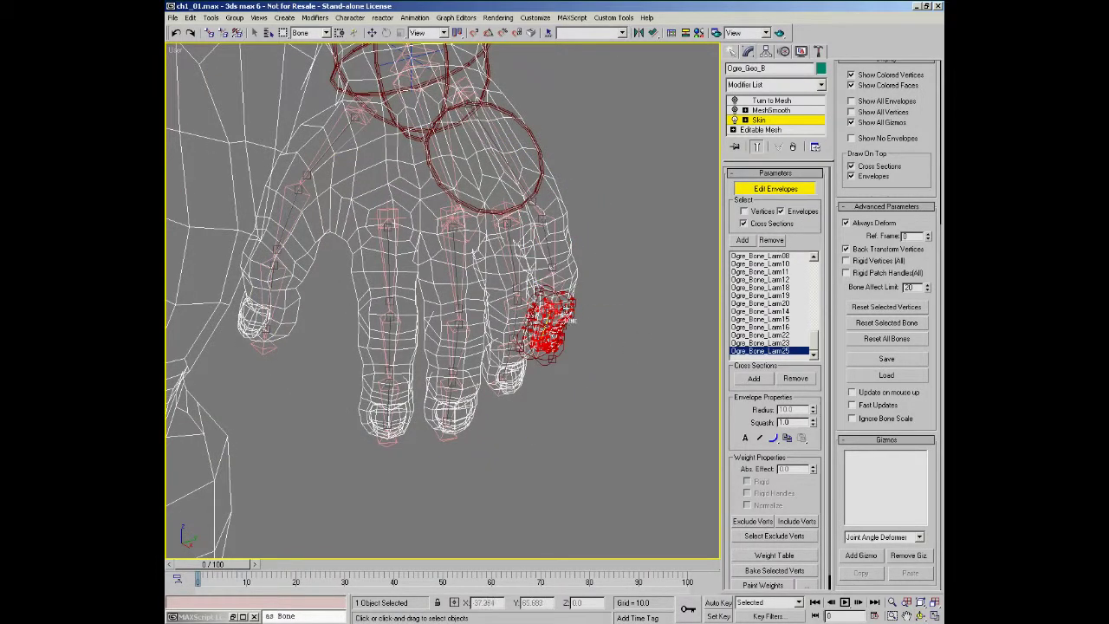
pyautogui.click(559, 281)
# - Add the palm bones of both hands, Ogre_Bone_Larm04 and Ogre_Bone_Rarm04, to the Skin modifier
pyautogui.keyDown('alt'); pyautogui.moveTo(451, 303); pyautogui.dragTo(455, 275, button='middle'); pyautogui.keyUp('alt')
pyautogui.keyDown('ctrl'); pyautogui.keyDown('alt'); pyautogui.moveTo(456, 276); pyautogui.dragTo(458, 223, button='middle'); pyautogui.keyUp('alt'); pyautogui.keyUp('ctrl')
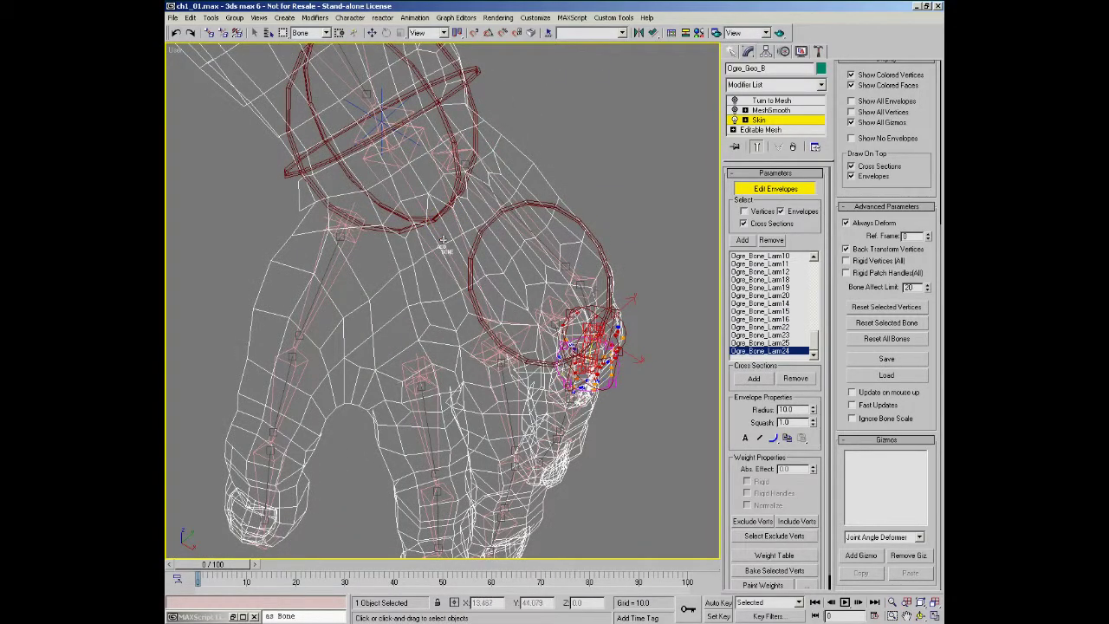
pyautogui.keyDown('ctrl'); pyautogui.keyDown('alt'); pyautogui.moveTo(475, 297); pyautogui.dragTo(479, 351, button='middle'); pyautogui.keyUp('alt'); pyautogui.keyUp('ctrl')
pyautogui.keyDown('alt'); pyautogui.moveTo(479, 351); pyautogui.dragTo(512, 256, button='middle'); pyautogui.keyUp('alt')
pyautogui.keyDown('ctrl'); pyautogui.keyDown('alt'); pyautogui.moveTo(293, 405); pyautogui.dragTo(314, 315, button='middle'); pyautogui.keyUp('alt'); pyautogui.keyUp('ctrl')
pyautogui.click(396, 344)
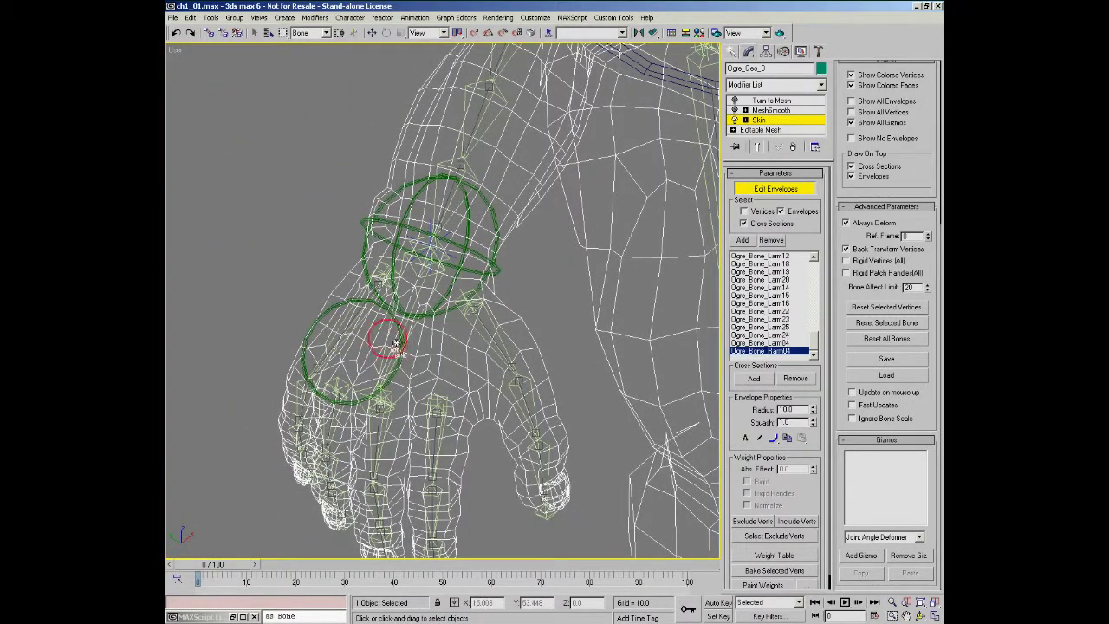
pyautogui.moveTo(456, 335); pyautogui.dragTo(422, 300, button='middle')
pyautogui.keyDown('ctrl'); pyautogui.keyDown('alt'); pyautogui.moveTo(422, 301); pyautogui.dragTo(427, 329, button='middle'); pyautogui.keyUp('alt'); pyautogui.keyUp('ctrl')
pyautogui.moveTo(427, 329)
pyautogui.keyDown('alt'); pyautogui.mouseDown(button='middle')
pyautogui.moveTo(431, 266)
pyautogui.moveTo(477, 294)
pyautogui.mouseUp(button='middle'); pyautogui.keyUp('alt')
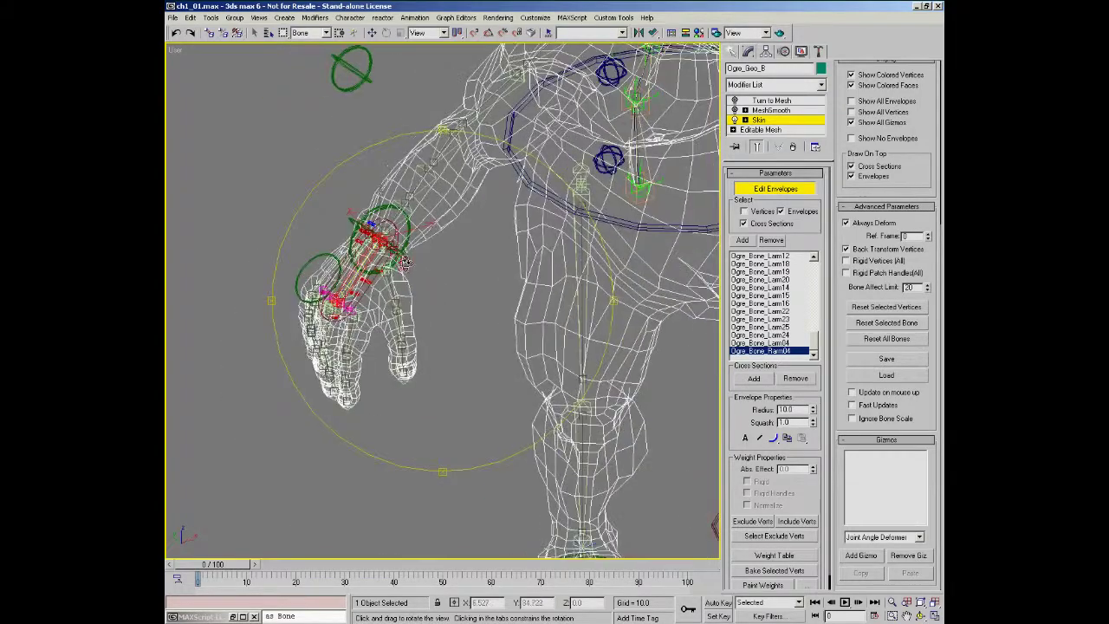
# - Finish picking bones and select the envelope of the right forearm bone Ogre_Bone_Rarm29
pyautogui.rightClick(485, 309)
pyautogui.keyDown('alt'); pyautogui.moveTo(434, 263); pyautogui.dragTo(353, 184, button='middle'); pyautogui.keyUp('alt')
pyautogui.keyDown('alt'); pyautogui.moveTo(381, 204); pyautogui.dragTo(383, 346, button='middle'); pyautogui.keyUp('alt')
pyautogui.keyDown('alt'); pyautogui.moveTo(383, 347); pyautogui.dragTo(439, 307, button='middle'); pyautogui.keyUp('alt')
pyautogui.click(377, 225)
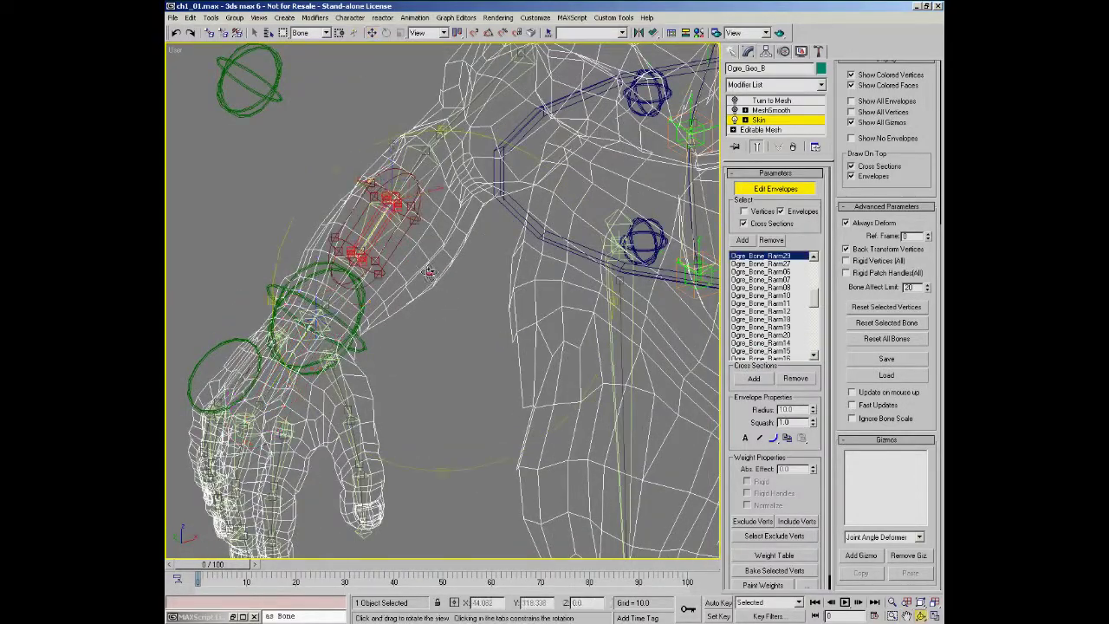
# - Examine the envelopes of the right forearm bones Ogre_Bone_Rarm29 and Ogre_Bone_Rarm02 from several angles
pyautogui.moveTo(405, 260)
pyautogui.keyDown('alt'); pyautogui.mouseDown(button='middle')
pyautogui.moveTo(423, 206)
pyautogui.moveTo(441, 276)
pyautogui.moveTo(420, 272)
pyautogui.mouseUp(button='middle'); pyautogui.keyUp('alt')
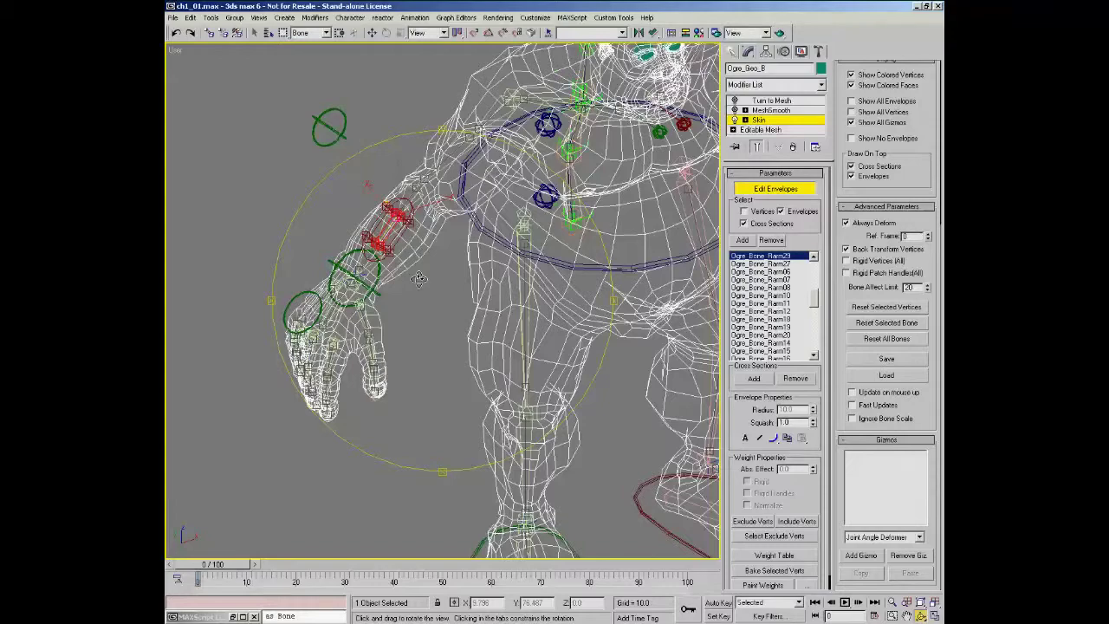
pyautogui.moveTo(434, 268); pyautogui.dragTo(440, 297)
pyautogui.moveTo(440, 297); pyautogui.dragTo(420, 238, button='middle')
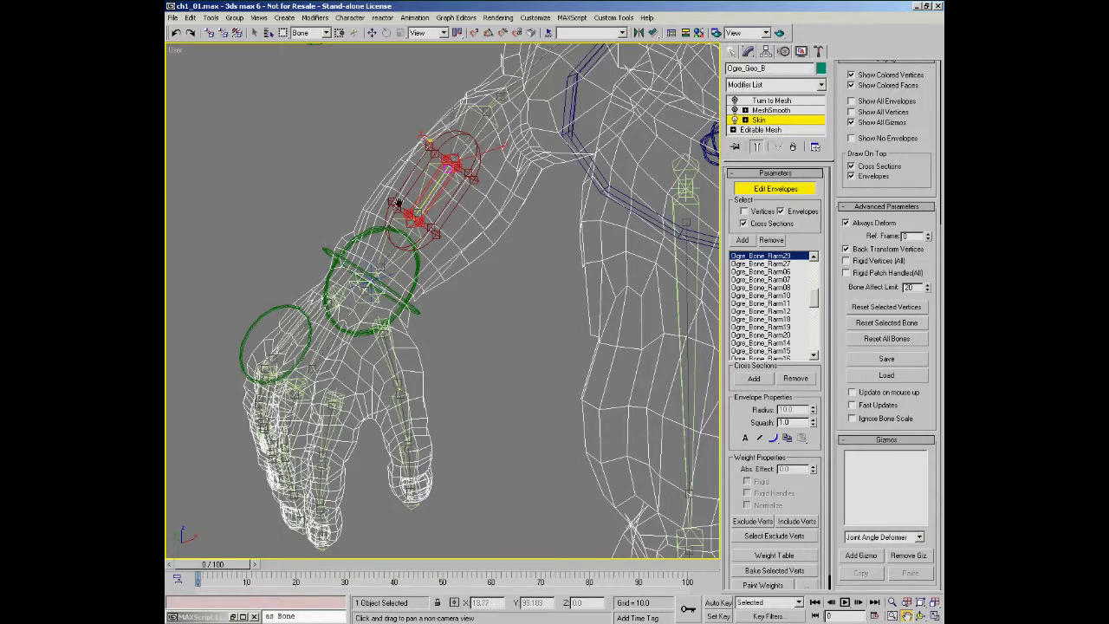
pyautogui.moveTo(508, 145); pyautogui.dragTo(460, 257, button='middle')
pyautogui.keyDown('alt'); pyautogui.moveTo(431, 221); pyautogui.dragTo(328, 259, button='middle'); pyautogui.keyUp('alt')
pyautogui.scroll(3, 328, 258)
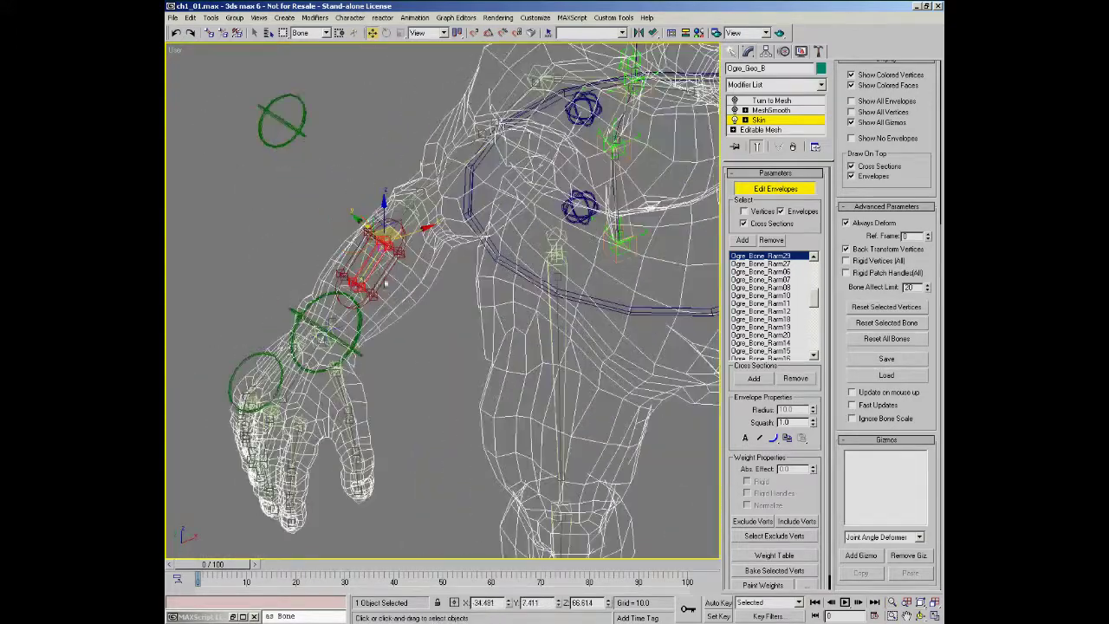
pyautogui.scroll(4, 378, 258)
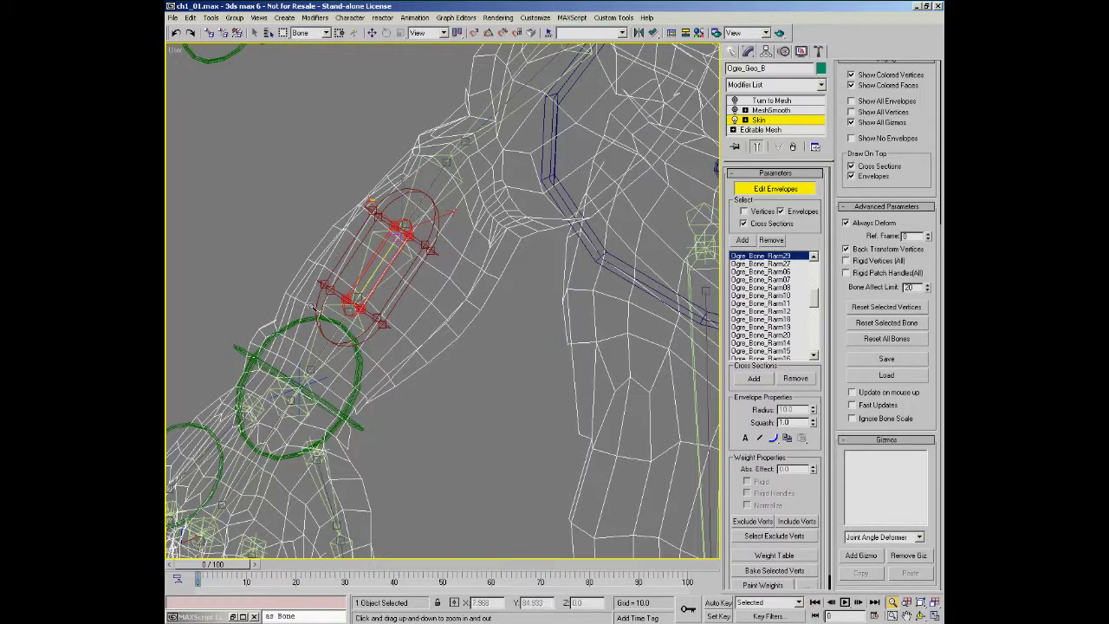
pyautogui.moveTo(466, 316)
pyautogui.keyDown('alt'); pyautogui.mouseDown(button='middle')
pyautogui.moveTo(512, 312)
pyautogui.moveTo(461, 310)
pyautogui.mouseUp(button='middle'); pyautogui.keyUp('alt')
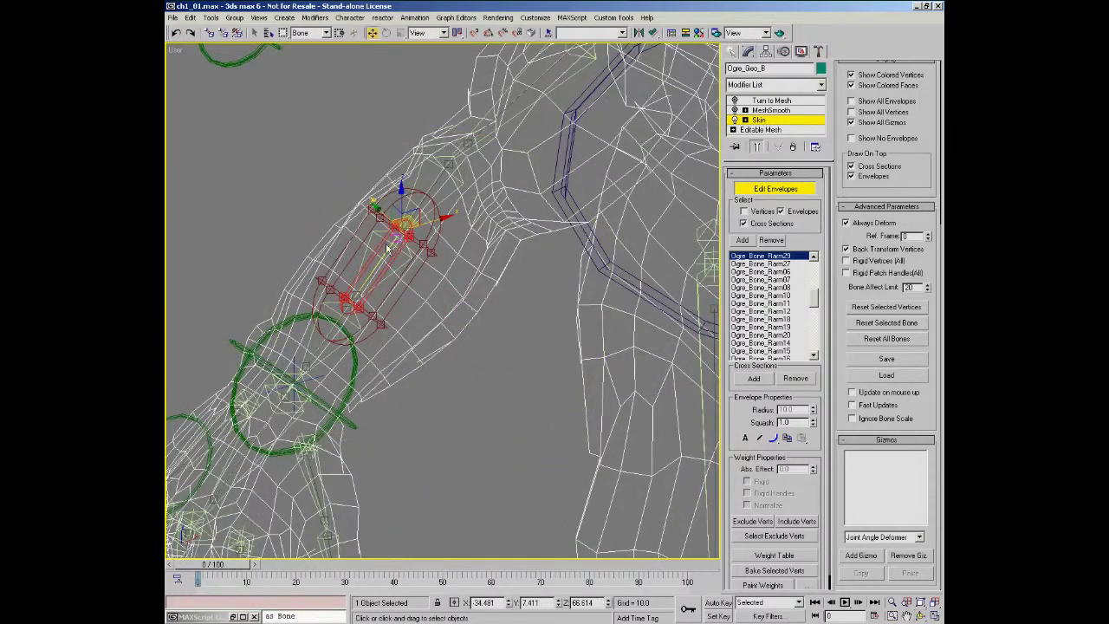
pyautogui.hotkey('ctrl', 'r')
pyautogui.moveTo(443, 288); pyautogui.dragTo(353, 241)
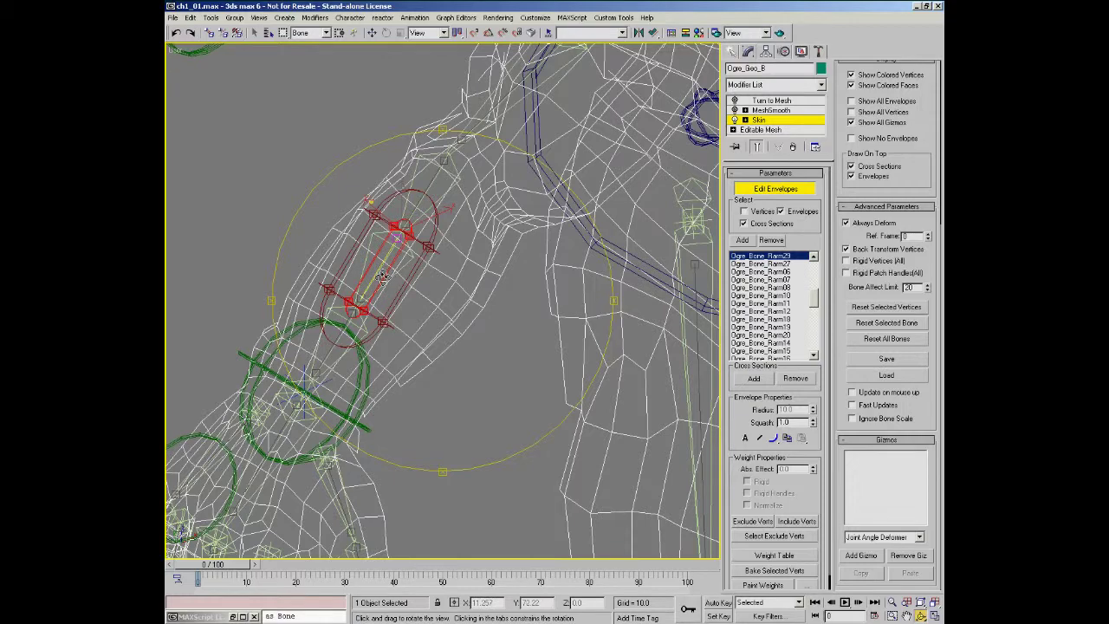
pyautogui.moveTo(415, 287); pyautogui.dragTo(410, 294)
pyautogui.rightClick(419, 232)
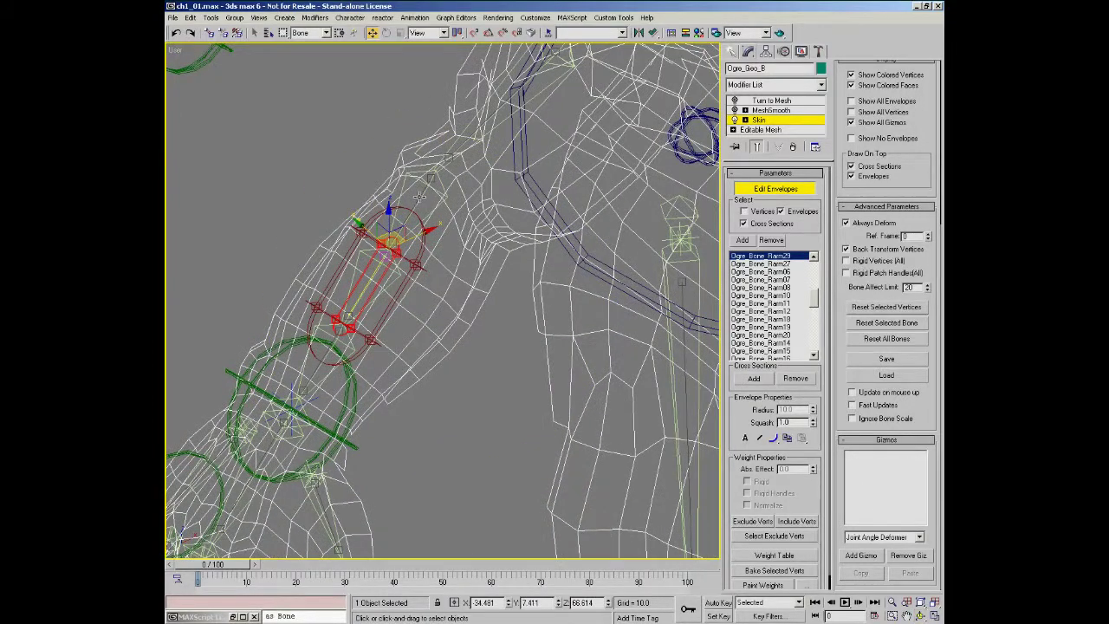
pyautogui.click(430, 178)
pyautogui.moveTo(448, 231); pyautogui.dragTo(379, 295, button='middle')
pyautogui.hotkey('ctrl', 'r')
pyautogui.moveTo(379, 296); pyautogui.dragTo(405, 298)
pyautogui.rightClick(401, 297)
pyautogui.scroll(3, 369, 305)
# - Select the envelope of the mid-forearm bone Ogre_Bone_Rarm29 and remove that bone from the Skin modifier
pyautogui.click(369, 306)
pyautogui.hotkey('ctrl', 'r')
pyautogui.rightClick(406, 298)
pyautogui.scroll(2, 405, 298)
pyautogui.moveTo(407, 297); pyautogui.dragTo(457, 306, button='middle')
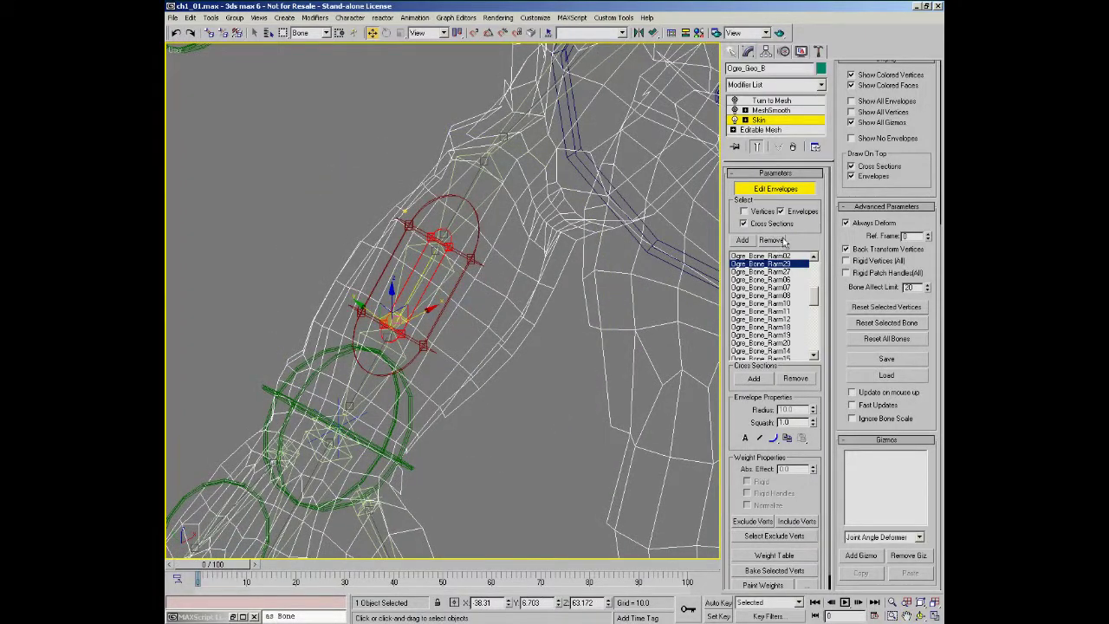
pyautogui.click(772, 240)
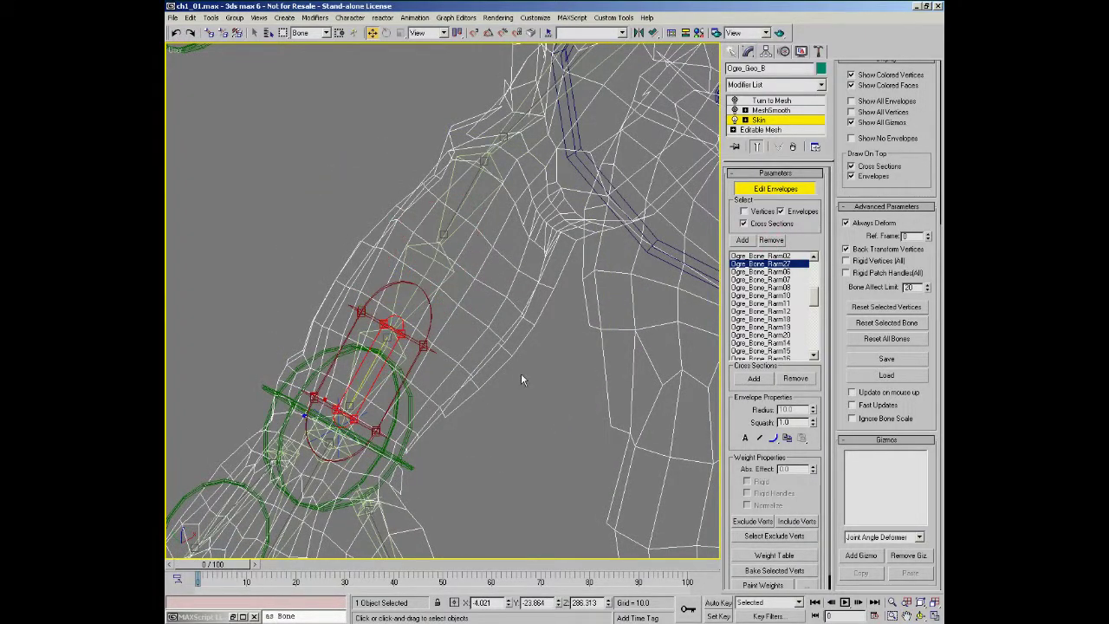
# - Leave envelope editing, select the right forearm bone Ogre_Bone_Rarm29 and turn on its side, front and back fins using Bone Tools
pyautogui.click(525, 375)
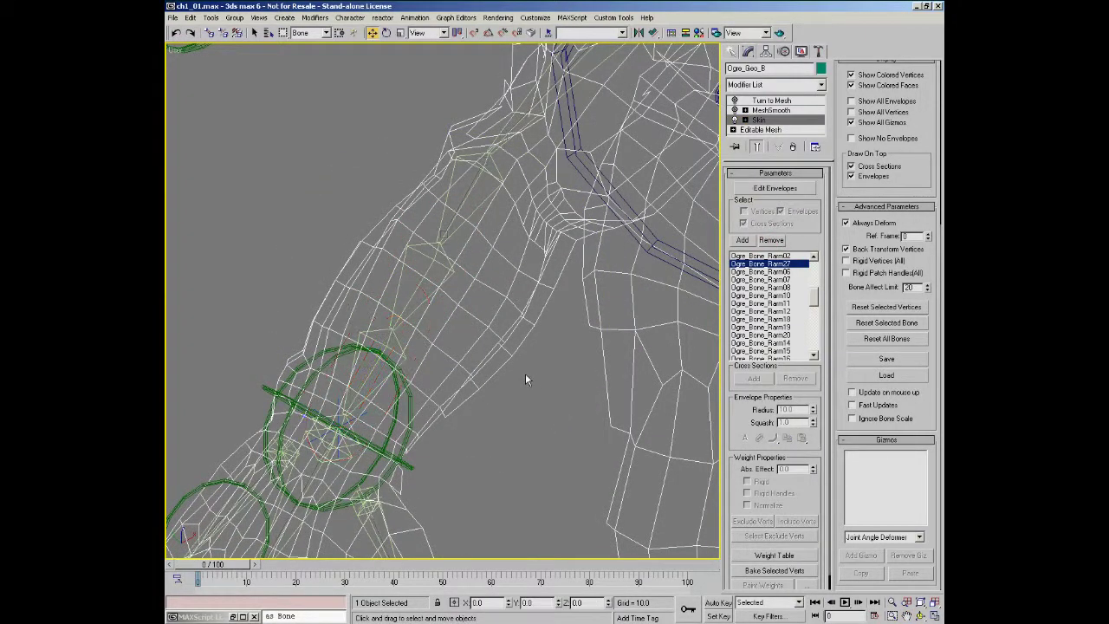
pyautogui.click(425, 269)
pyautogui.rightClick(235, 277)
pyautogui.click(212, 262)
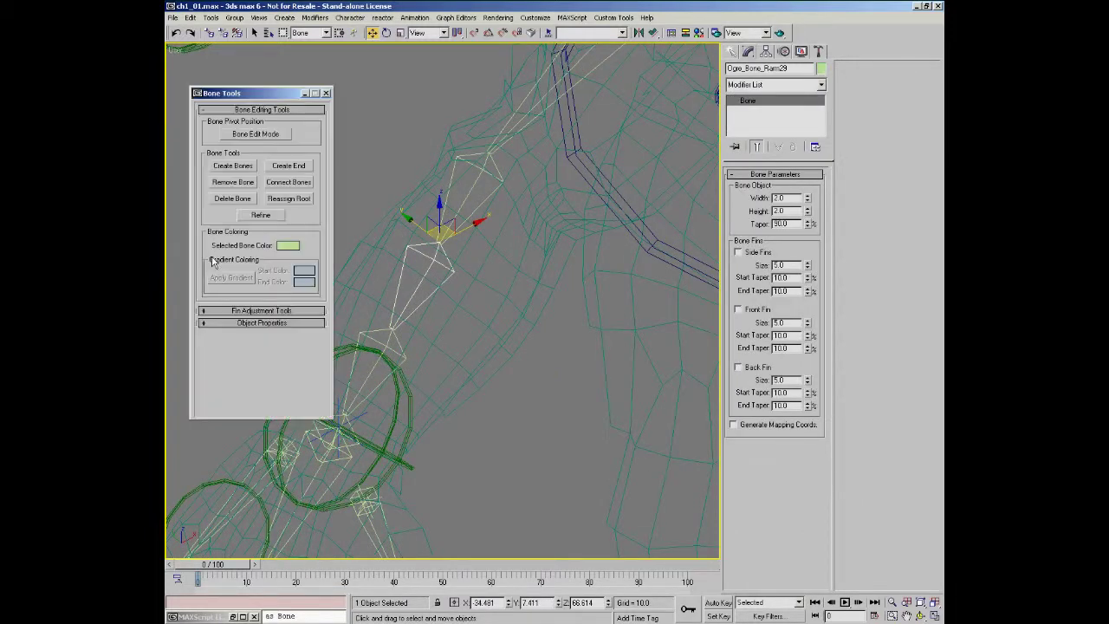
pyautogui.click(234, 311)
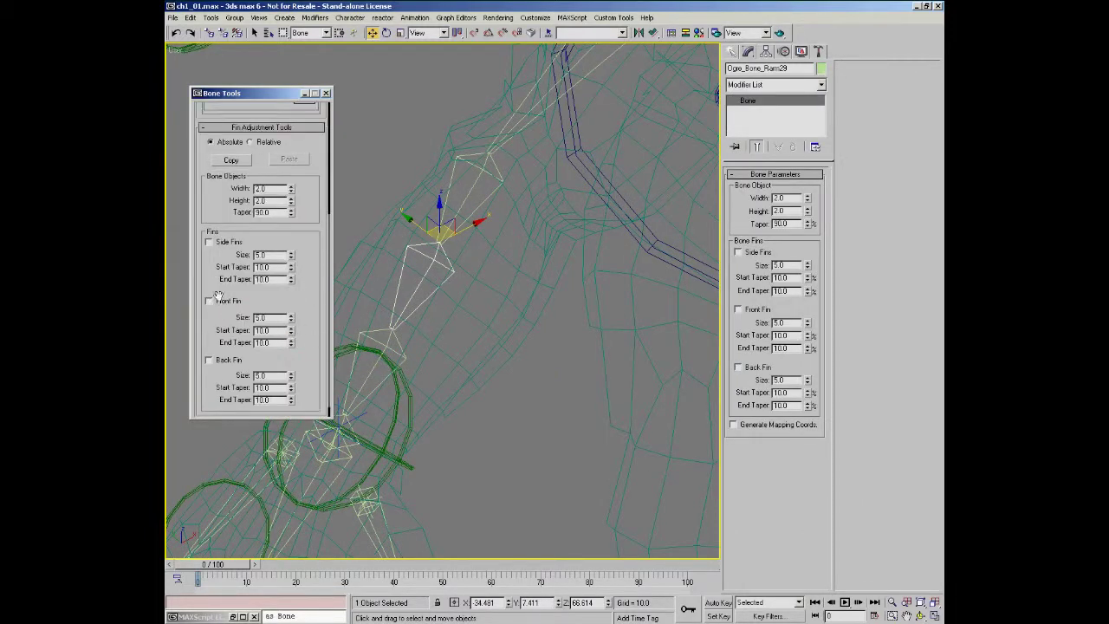
pyautogui.click(209, 301)
pyautogui.click(210, 360)
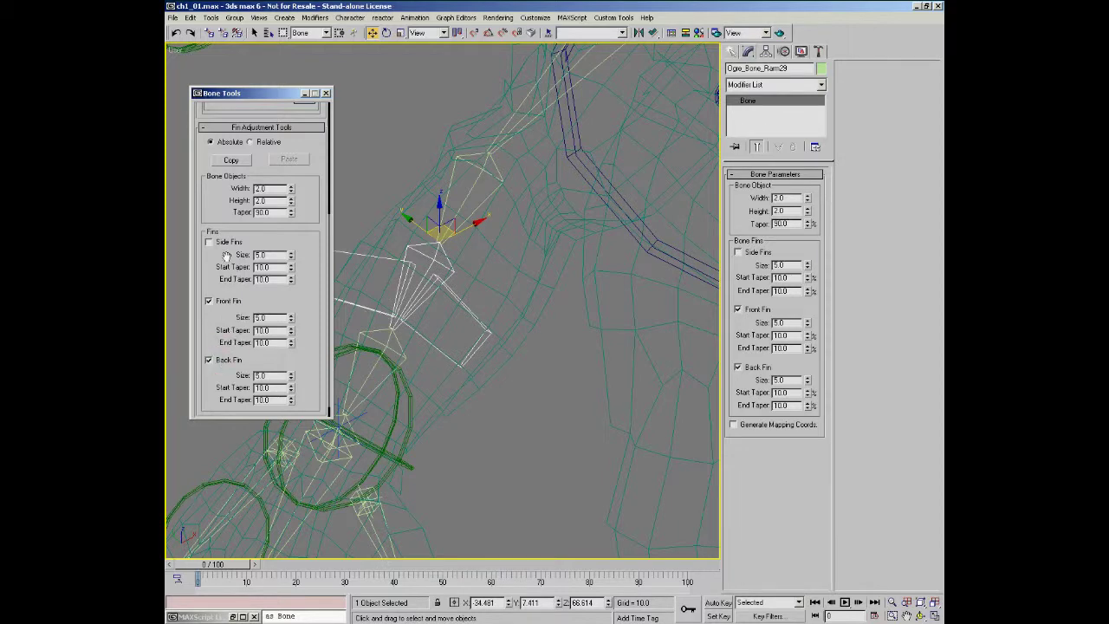
pyautogui.click(210, 242)
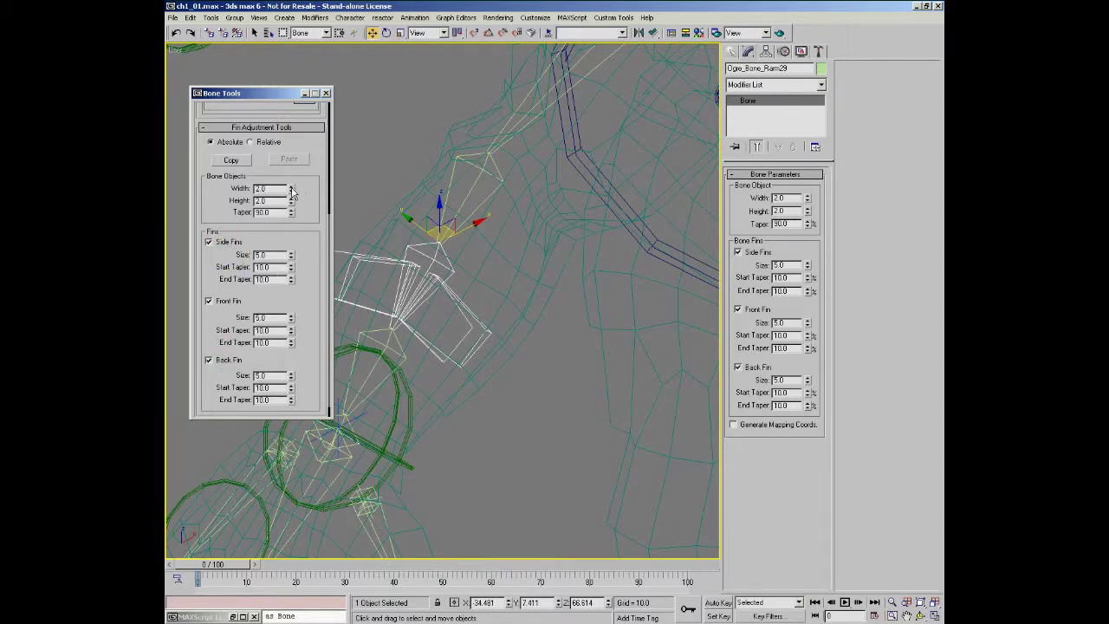
pyautogui.keyDown('alt'); pyautogui.moveTo(483, 322); pyautogui.dragTo(460, 314, button='middle'); pyautogui.keyUp('alt')
pyautogui.press('w')
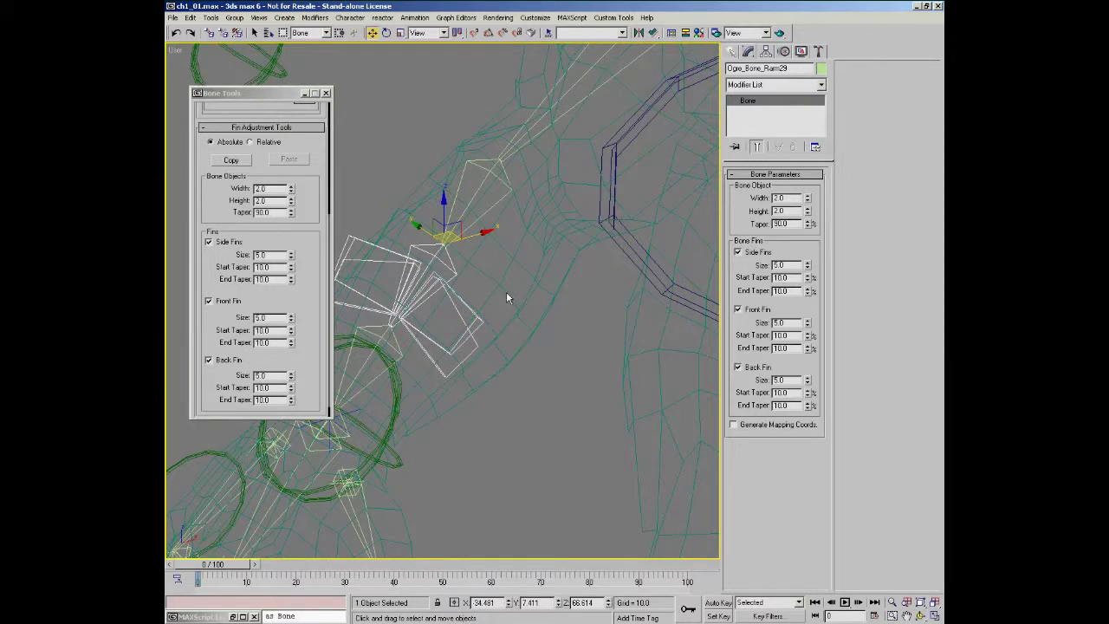
# - Set the selection filter to all objects, select the ogre mesh Ogre_Geo_B and edit the envelopes of its Skin modifier
pyautogui.rightClick(534, 327)
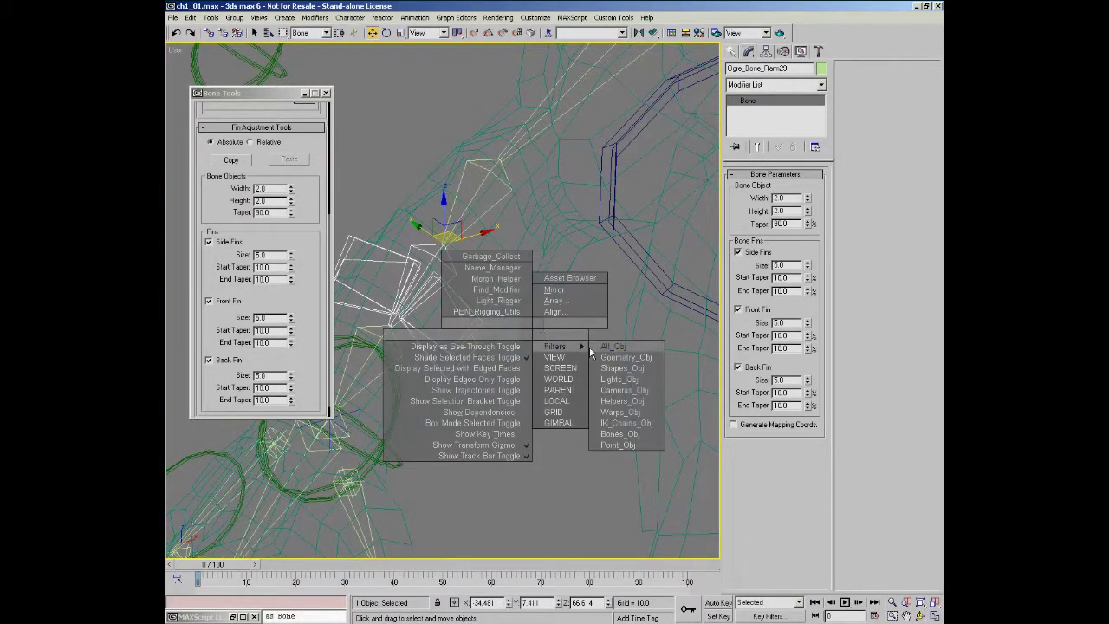
pyautogui.click(592, 347)
pyautogui.click(516, 308)
pyautogui.moveTo(536, 353); pyautogui.dragTo(565, 335, button='middle')
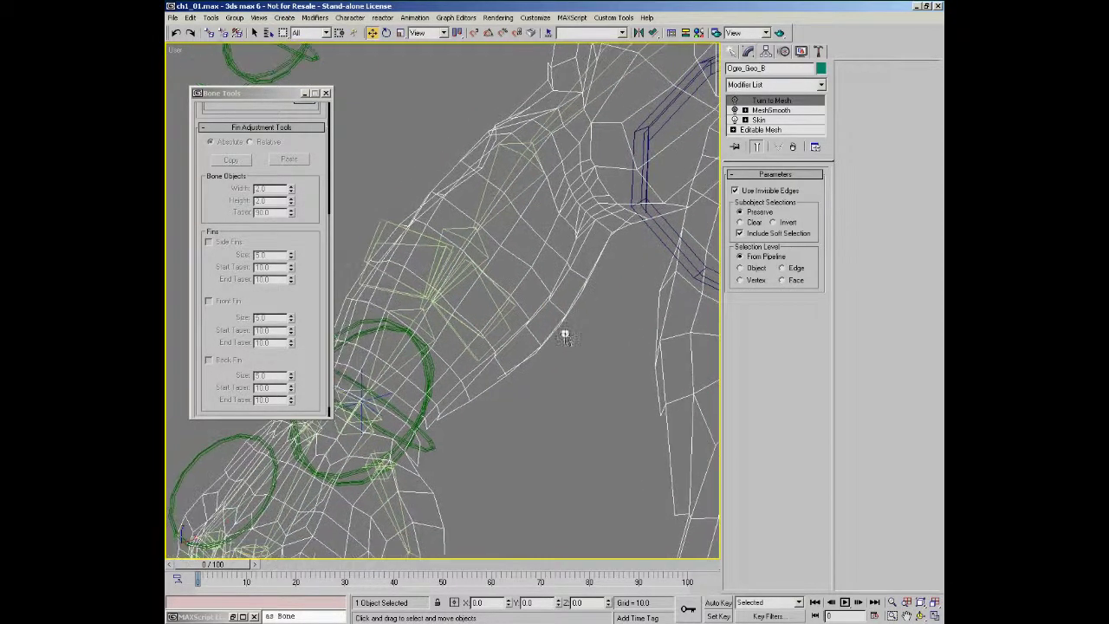
pyautogui.click(770, 120)
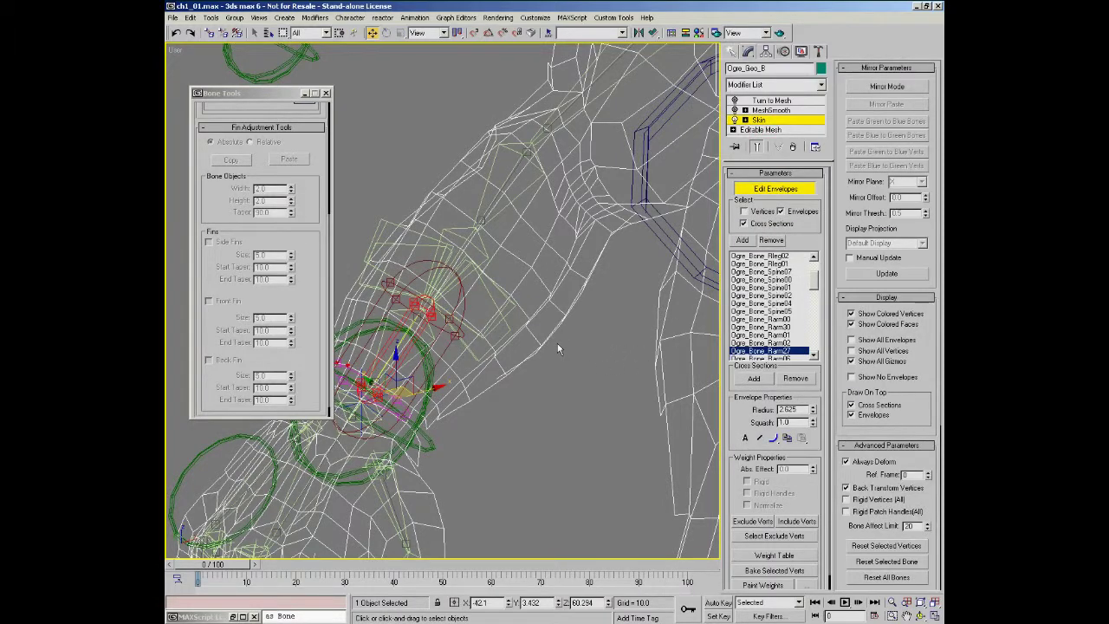
# - Add the finned forearm bone Ogre_Bone_Rarm29 to the Skin modifier
pyautogui.rightClick(496, 334)
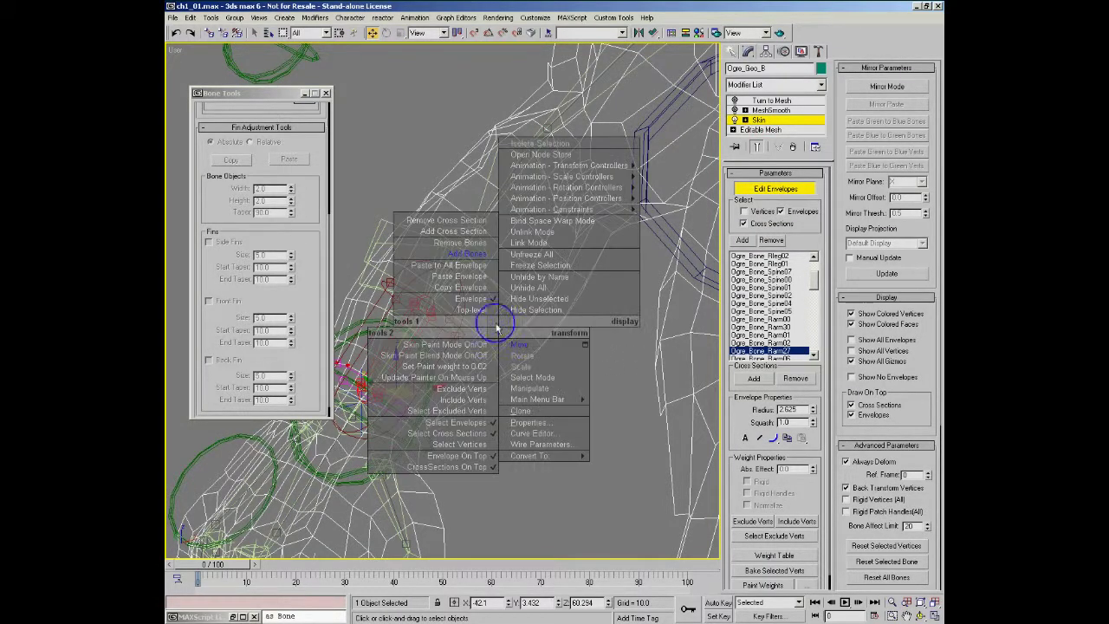
pyautogui.click(490, 282)
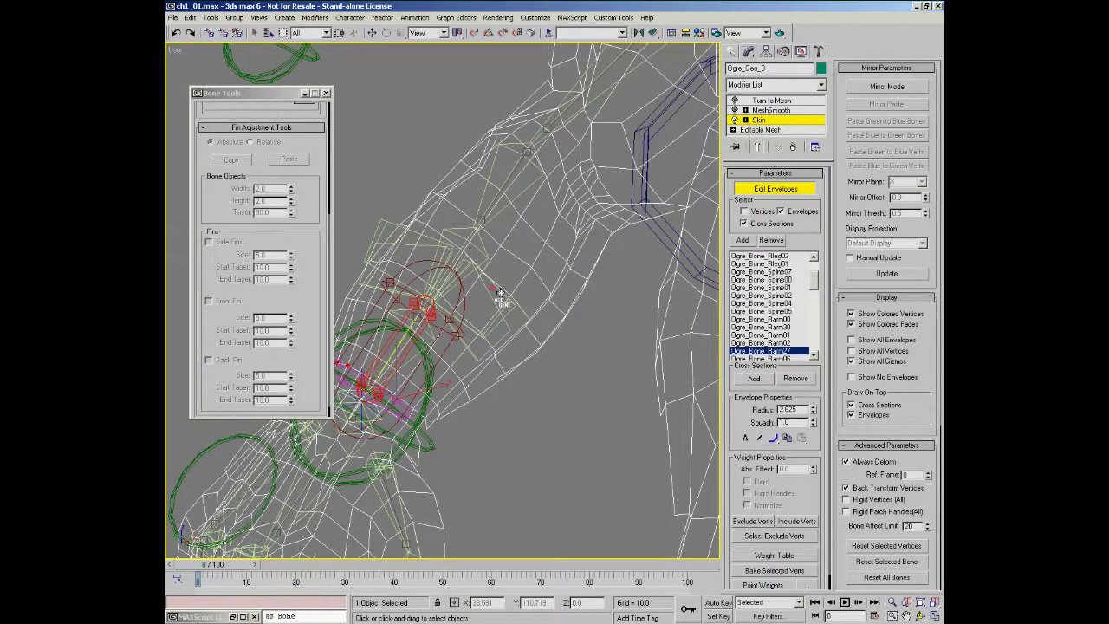
pyautogui.click(499, 292)
pyautogui.rightClick(546, 337)
# - Examine the size and reach of the finned forearm bone's envelope from several angles
pyautogui.keyDown('ctrl'); pyautogui.keyDown('alt'); pyautogui.moveTo(486, 284); pyautogui.dragTo(476, 363, button='middle'); pyautogui.keyUp('alt'); pyautogui.keyUp('ctrl')
pyautogui.keyDown('alt'); pyautogui.moveTo(477, 364); pyautogui.dragTo(462, 292, button='middle'); pyautogui.keyUp('alt')
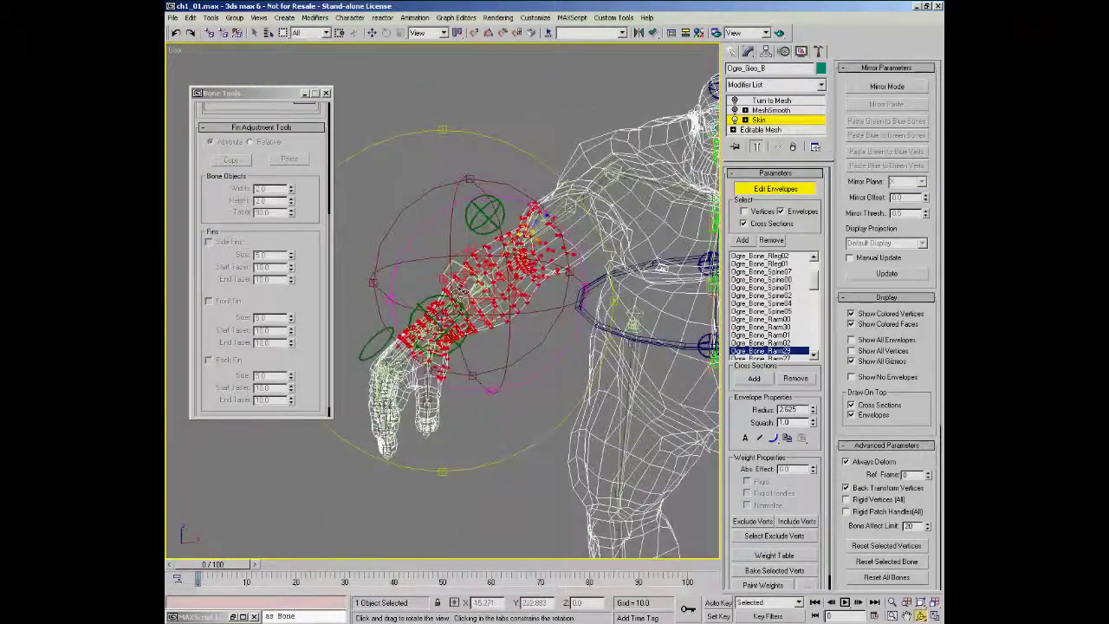
pyautogui.hotkey('alt', 'z')
pyautogui.moveTo(461, 290); pyautogui.dragTo(488, 249)
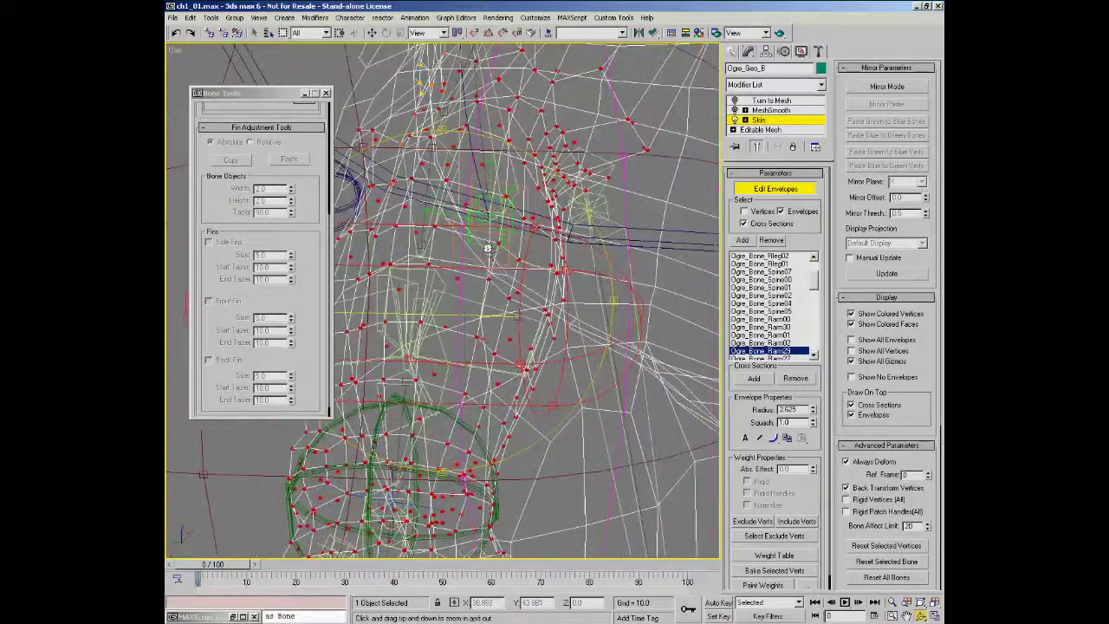
pyautogui.keyDown('ctrl'); pyautogui.keyDown('alt'); pyautogui.moveTo(488, 248); pyautogui.dragTo(463, 281, button='middle'); pyautogui.keyUp('alt'); pyautogui.keyUp('ctrl')
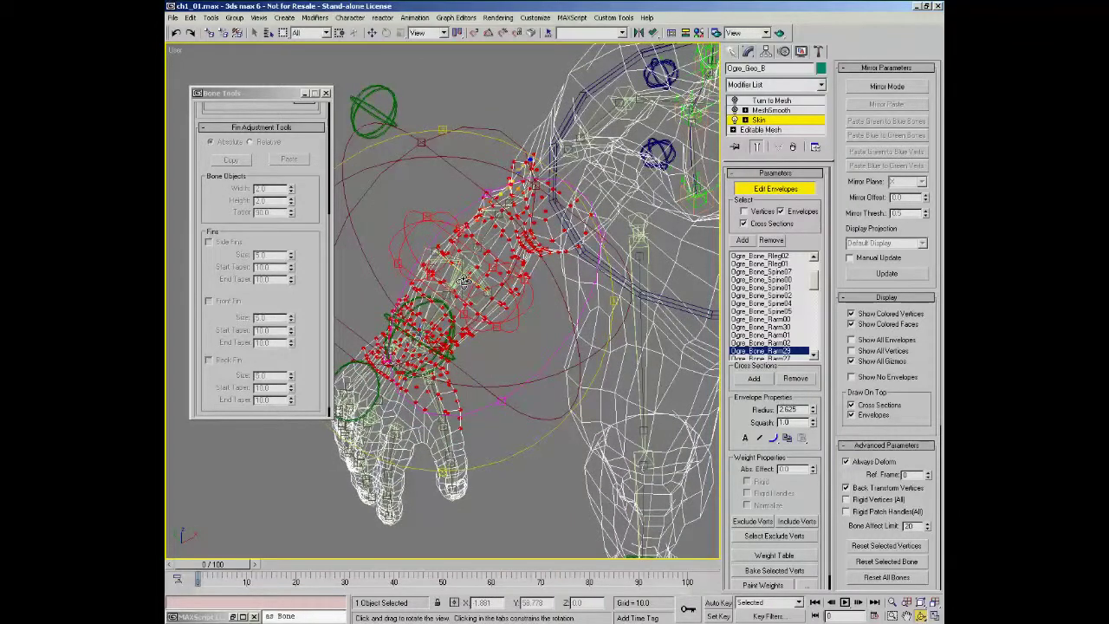
pyautogui.keyDown('alt'); pyautogui.moveTo(463, 282); pyautogui.dragTo(434, 269, button='middle'); pyautogui.keyUp('alt')
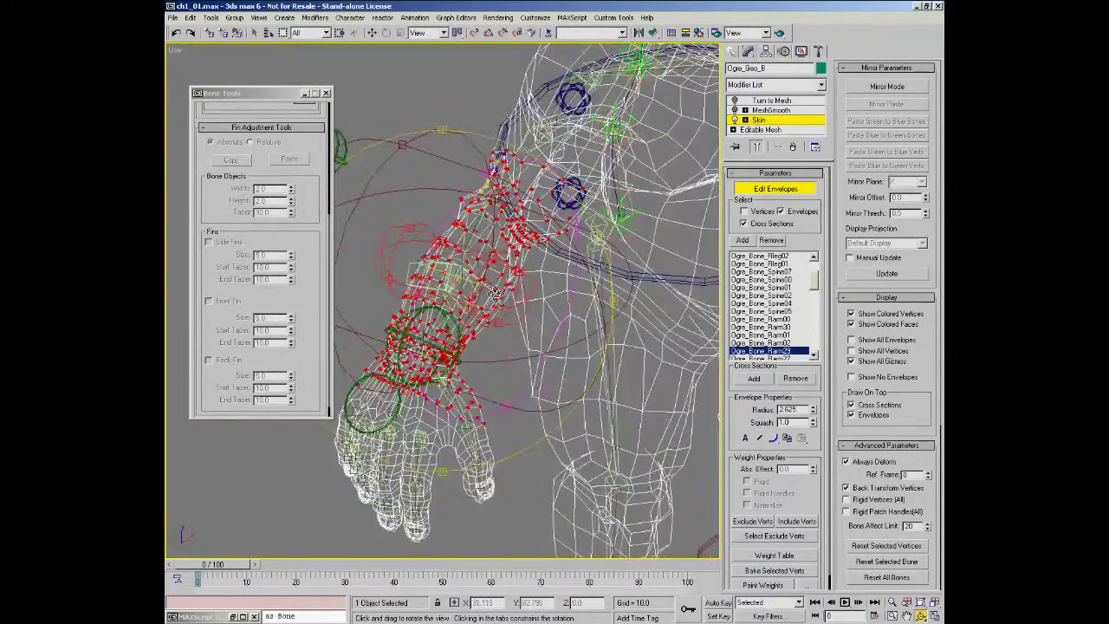
# - Remove Ogre_Bone_Rarm29 from the Skin modifier and turn off the bone's side, front and back fins
pyautogui.click(771, 240)
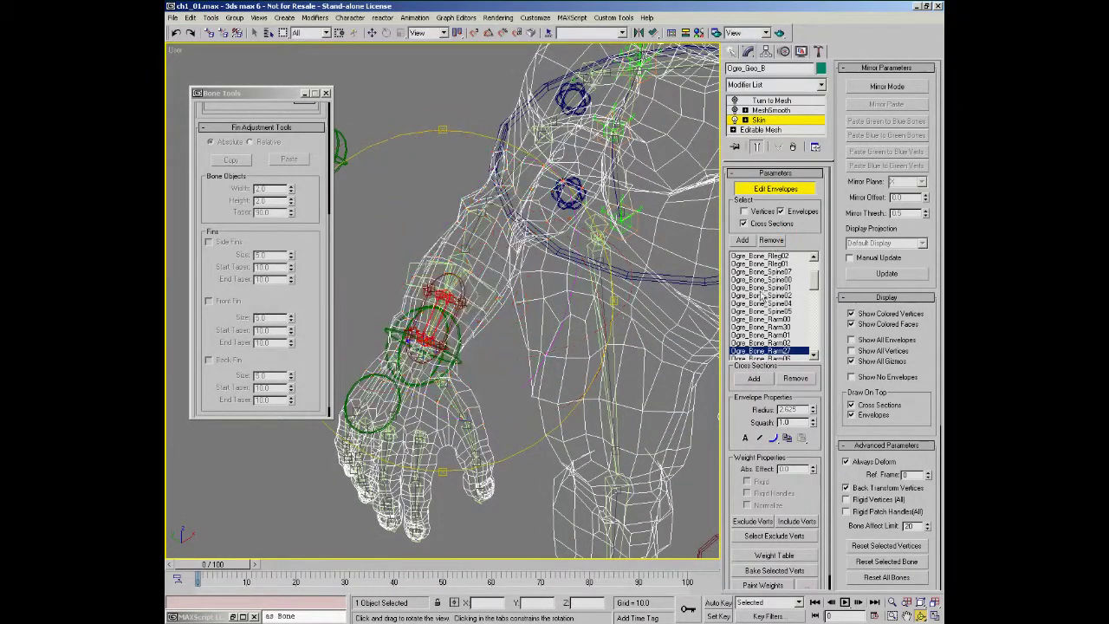
pyautogui.scroll(5, 462, 227)
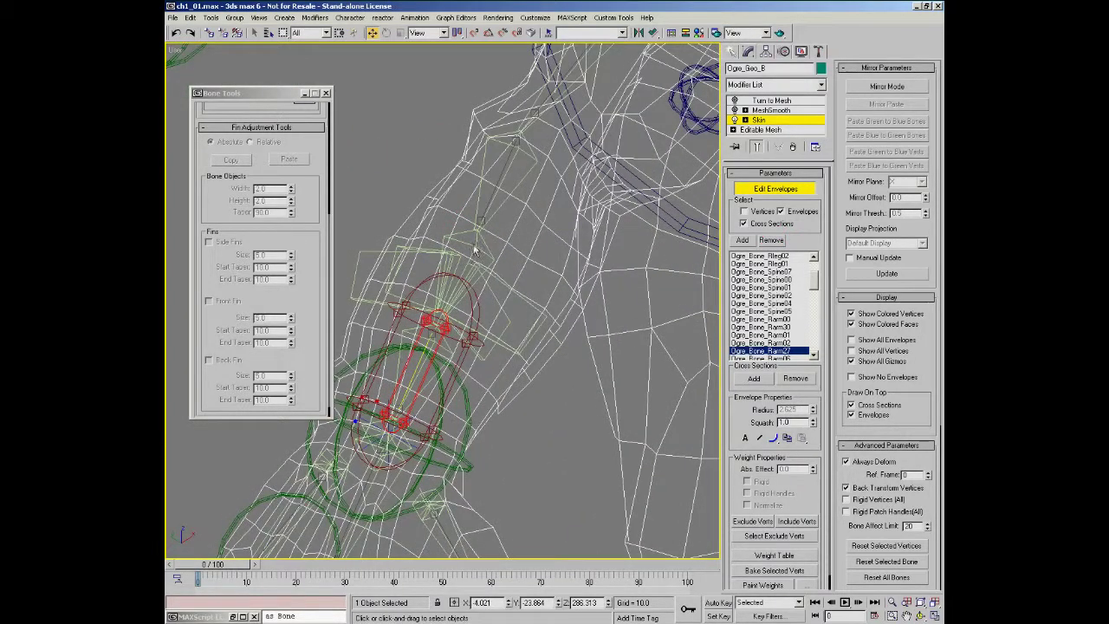
pyautogui.click(770, 190)
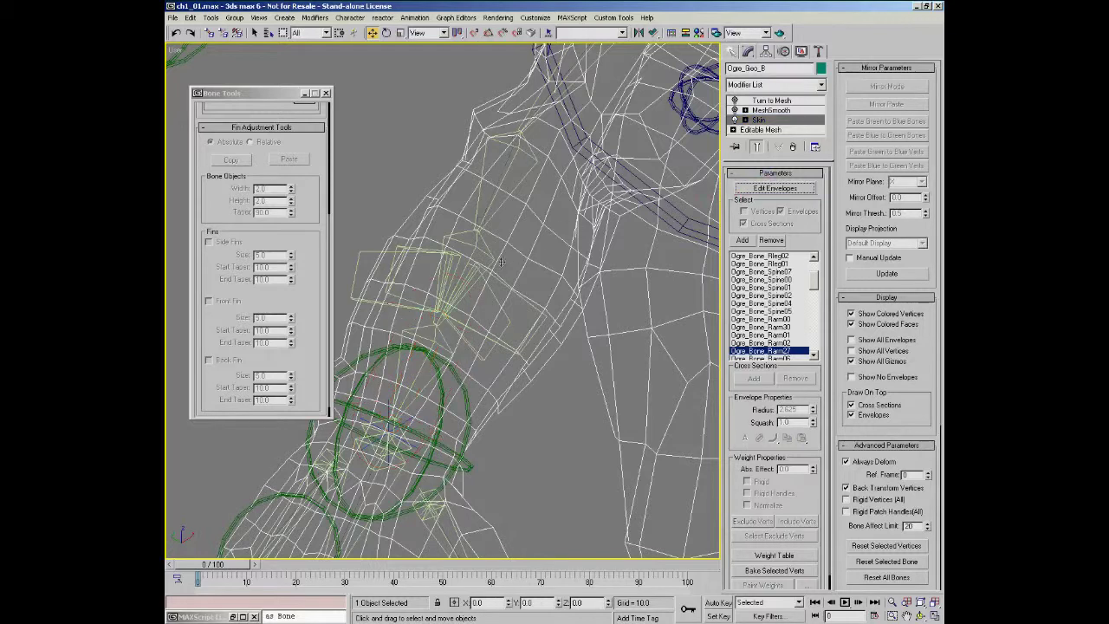
pyautogui.click(477, 248)
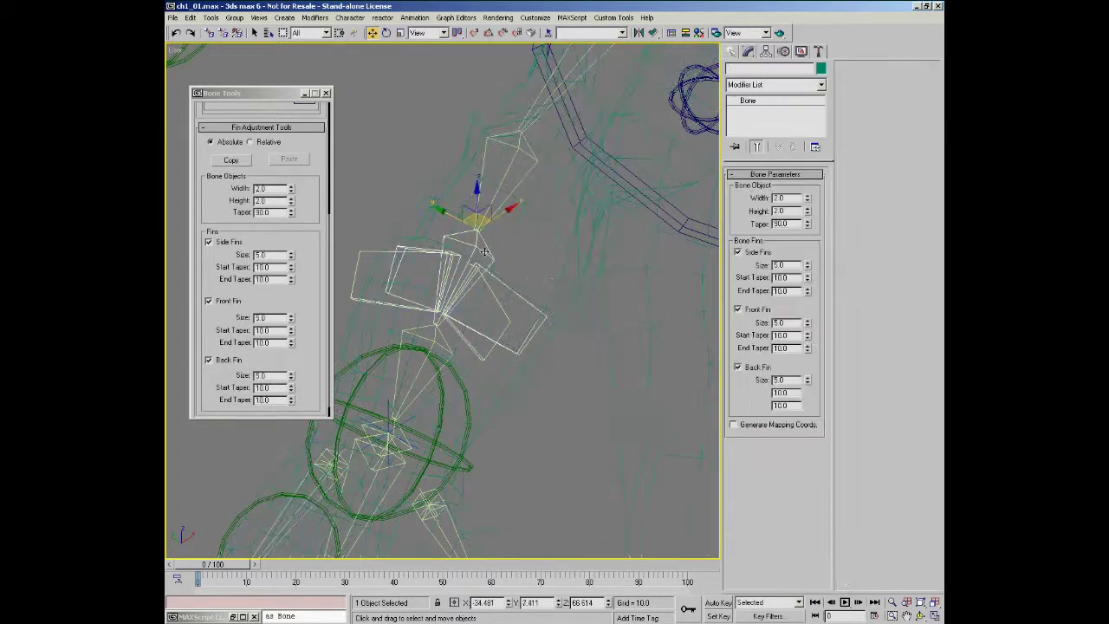
pyautogui.click(207, 242)
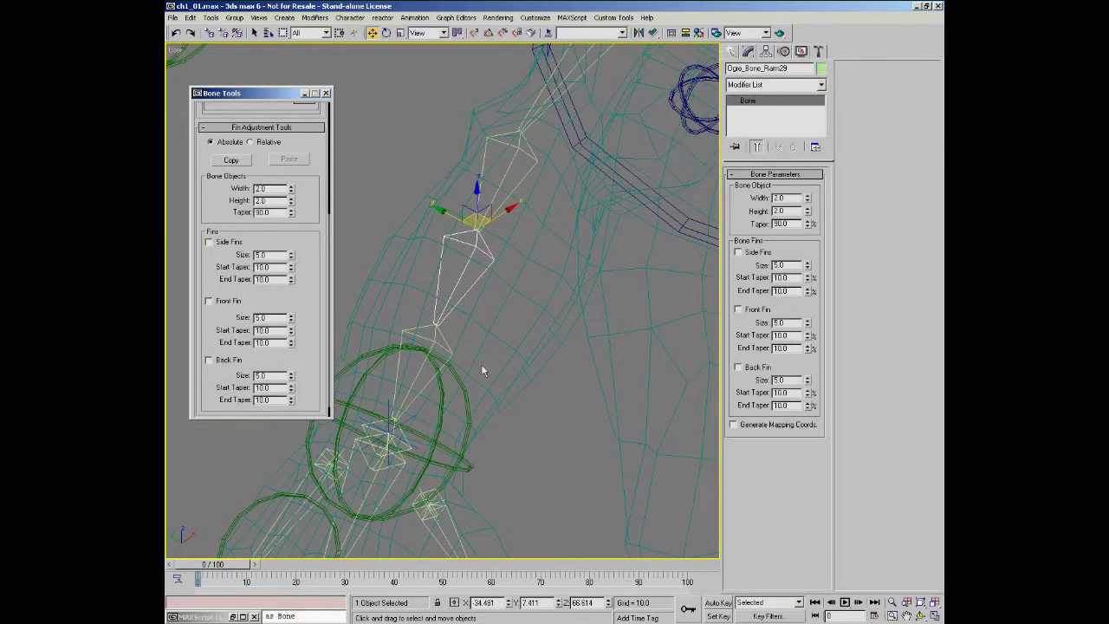
# - Add the forearm bone Ogre_Bone_Rarm29 without fins back to the ogre mesh's Skin modifier and close Bone Tools
pyautogui.click(550, 340)
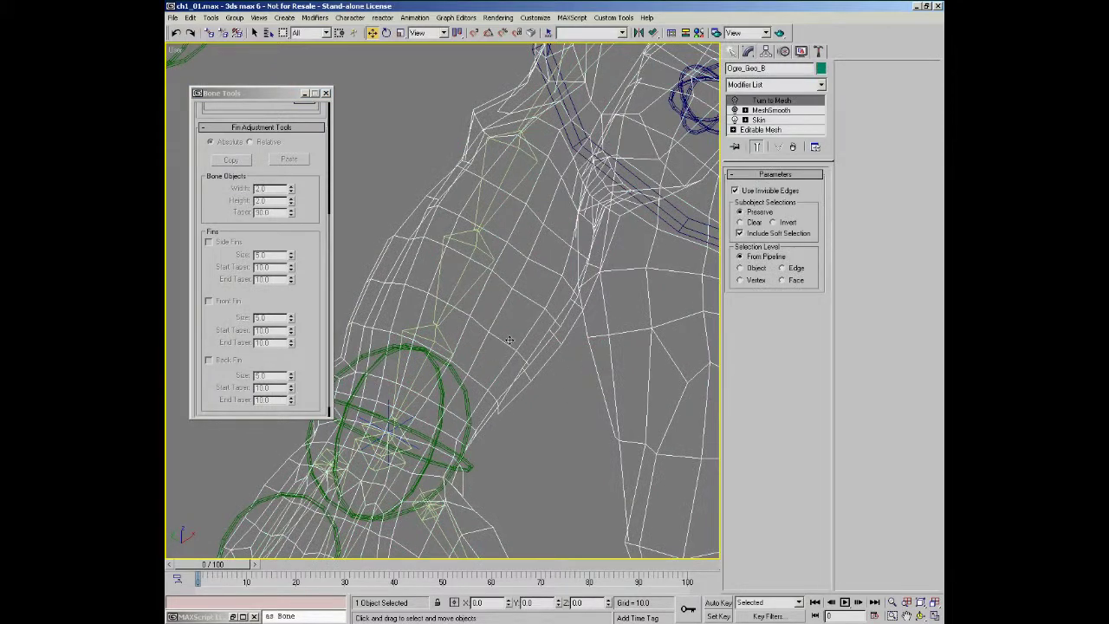
pyautogui.click(759, 119)
pyautogui.click(776, 188)
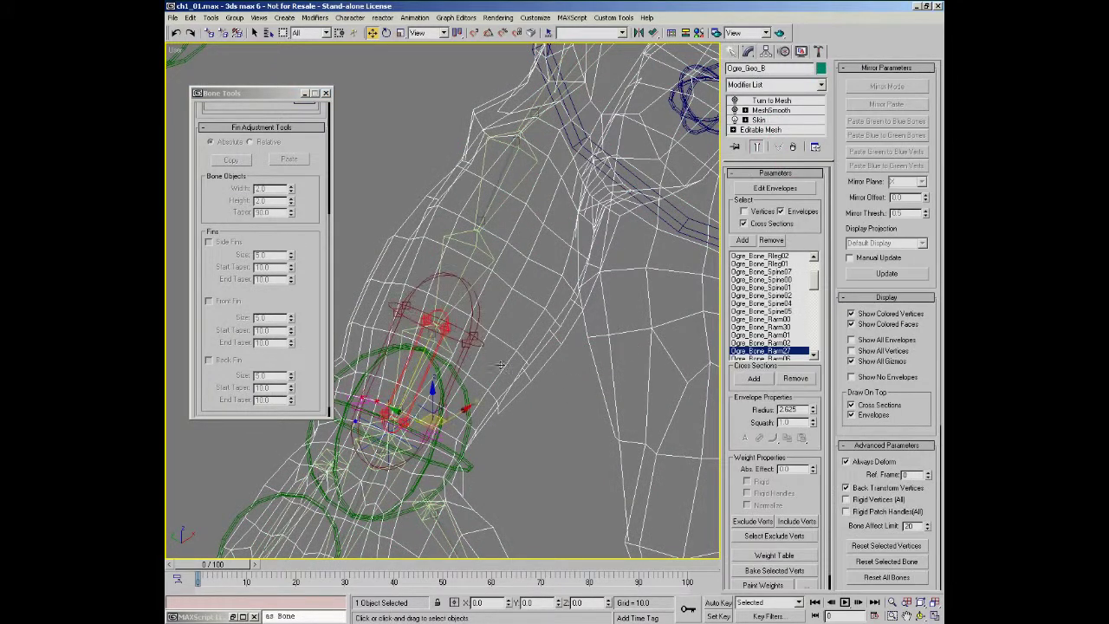
pyautogui.rightClick(493, 367)
pyautogui.click(457, 292)
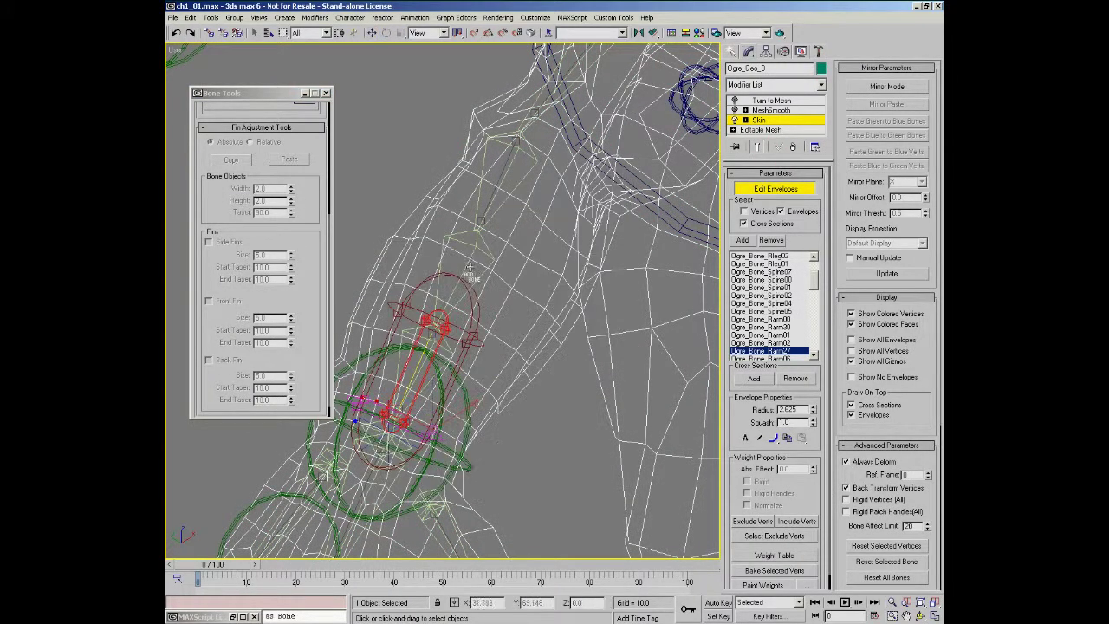
pyautogui.click(435, 250)
pyautogui.click(326, 93)
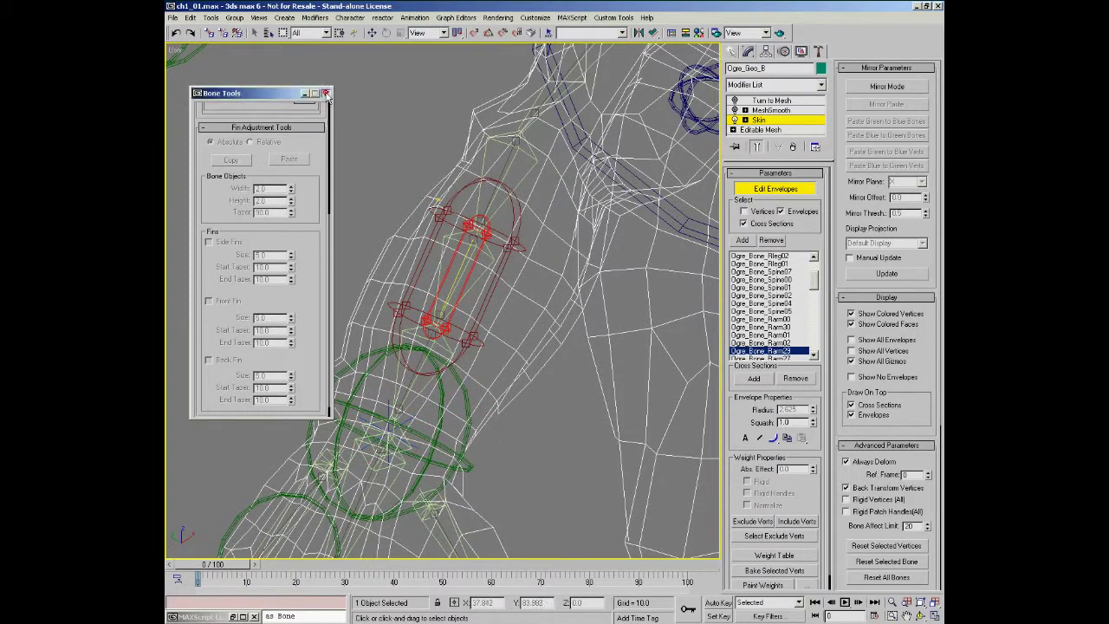
pyautogui.click(472, 337)
pyautogui.press('w')
pyautogui.moveTo(499, 312); pyautogui.dragTo(445, 251, button='middle')
pyautogui.scroll(-8, 407, 285)
pyautogui.moveTo(445, 251); pyautogui.dragTo(345, 232)
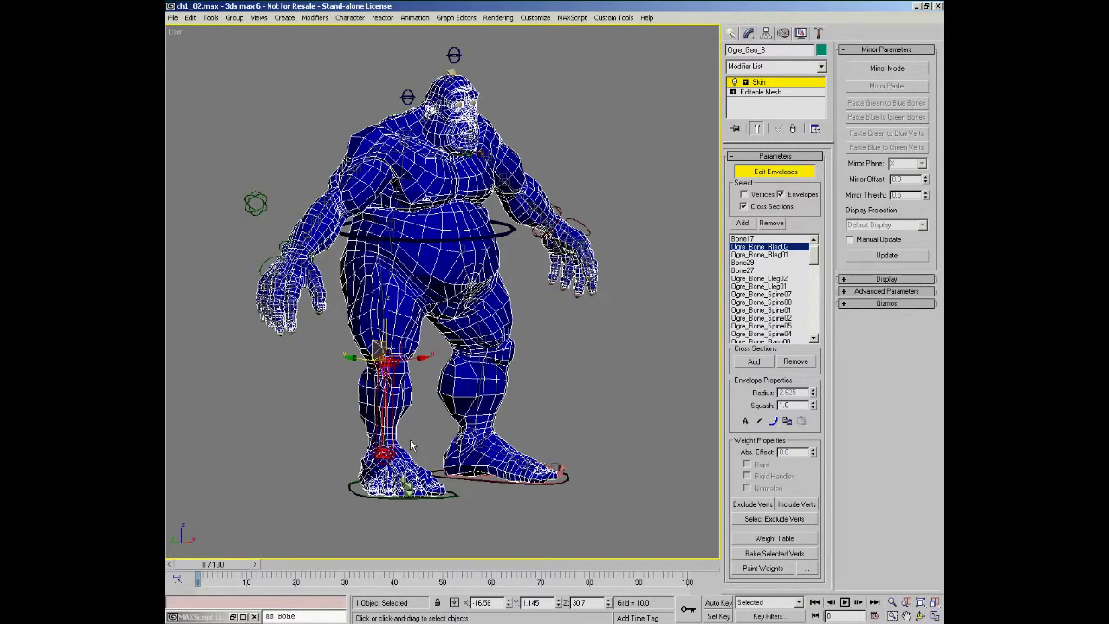
# - Select the envelopes of the spine bone Ogre_Bone_Spine07 and the forearm bone Ogre_Bone_Rarm29 to inspect them on the shaded ogre
pyautogui.click(402, 269)
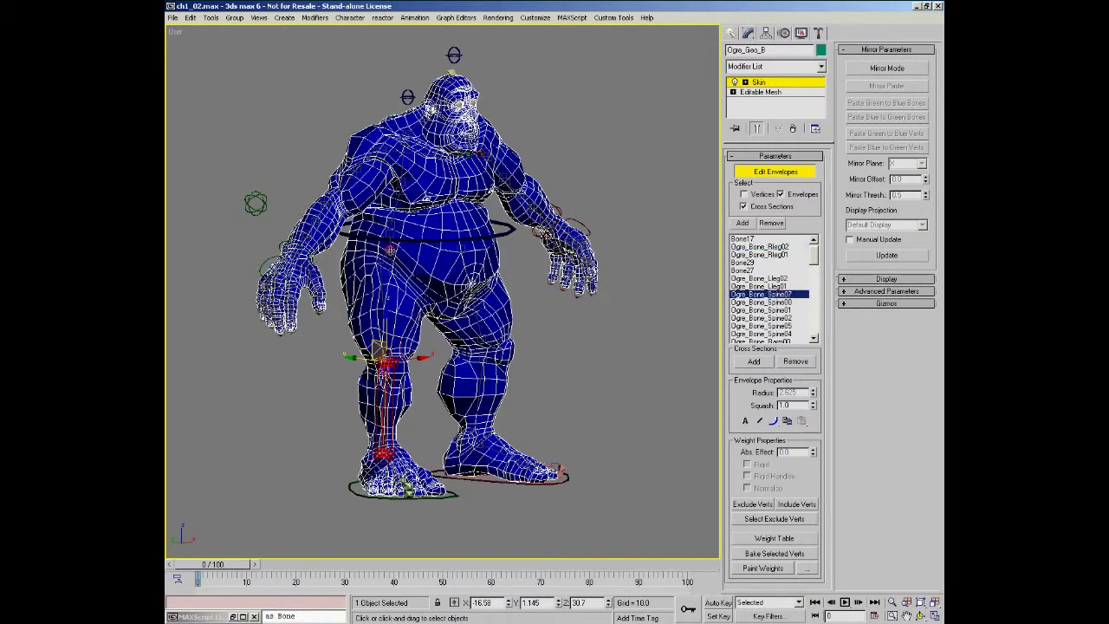
pyautogui.click(306, 227)
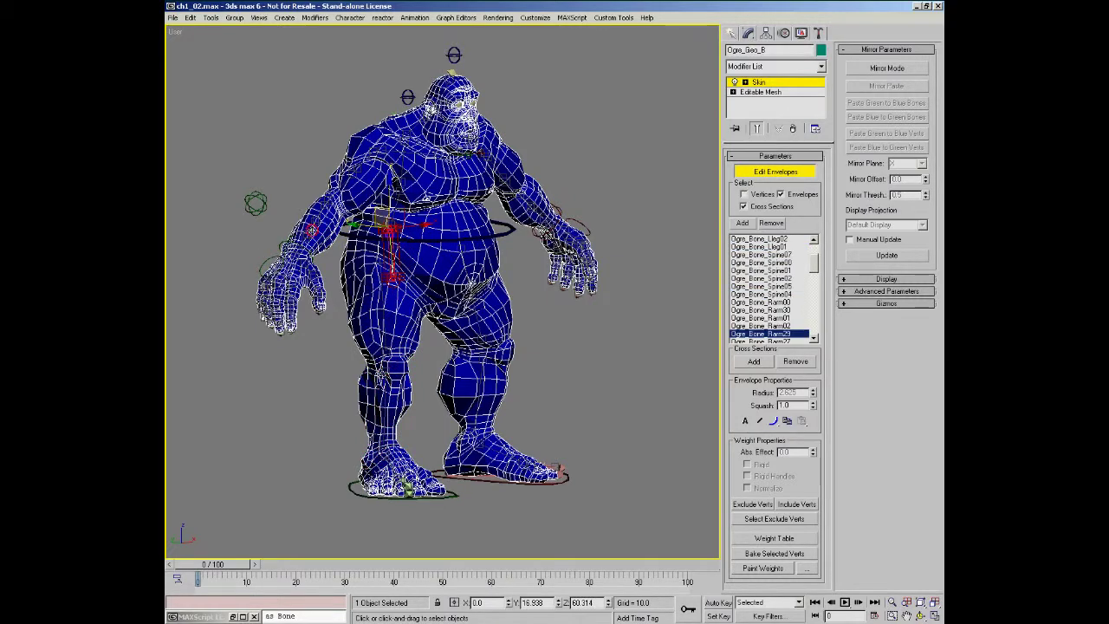
pyautogui.hotkey('ctrl', 'r')
pyautogui.moveTo(445, 282); pyautogui.dragTo(390, 312)
pyautogui.hotkey('alt', 'z')
pyautogui.scroll(8, 269, 296)
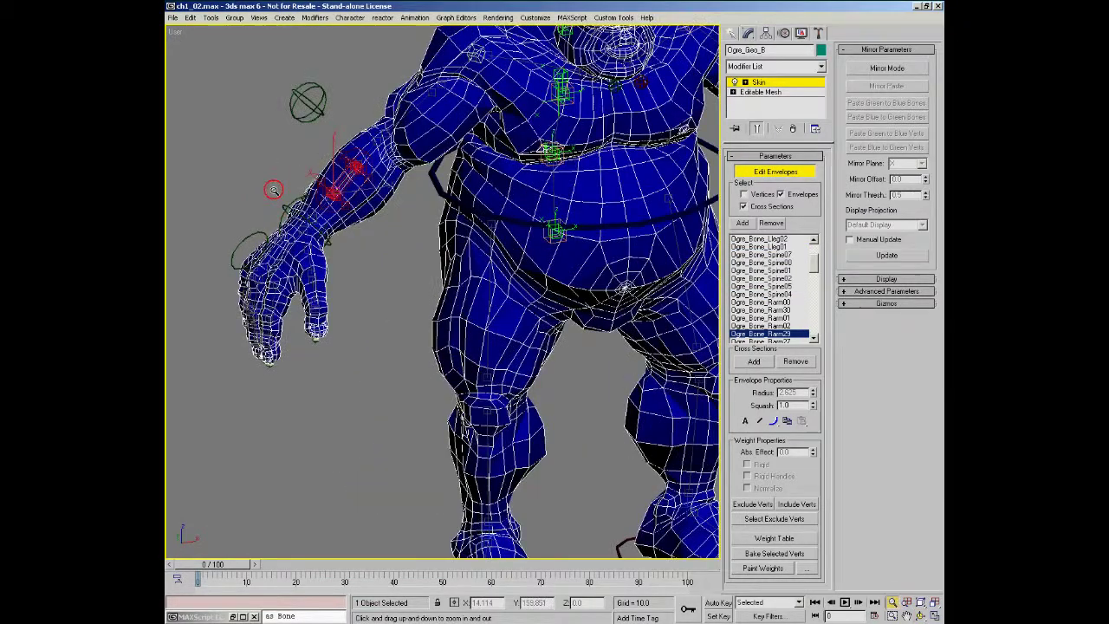
# - Inspect the envelopes and weight colours of the right finger bones Ogre_Bone_Rarm11 and Ogre_Bone_Rarm12 up close
pyautogui.click(284, 293)
pyautogui.keyDown('alt'); pyautogui.moveTo(285, 293); pyautogui.dragTo(318, 326, button='middle'); pyautogui.keyUp('alt')
pyautogui.click(287, 389)
pyautogui.scroll(6, 326, 313)
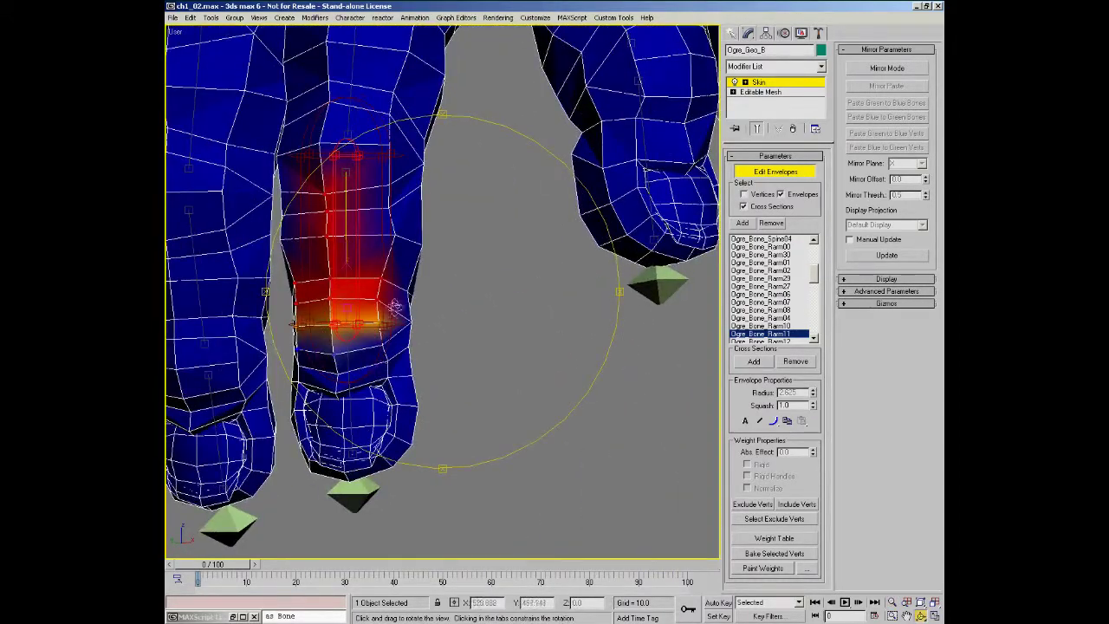
pyautogui.keyDown('alt'); pyautogui.moveTo(414, 336); pyautogui.dragTo(390, 347, button='middle'); pyautogui.keyUp('alt')
pyautogui.keyDown('alt'); pyautogui.moveTo(368, 408); pyautogui.dragTo(406, 492, button='middle'); pyautogui.keyUp('alt')
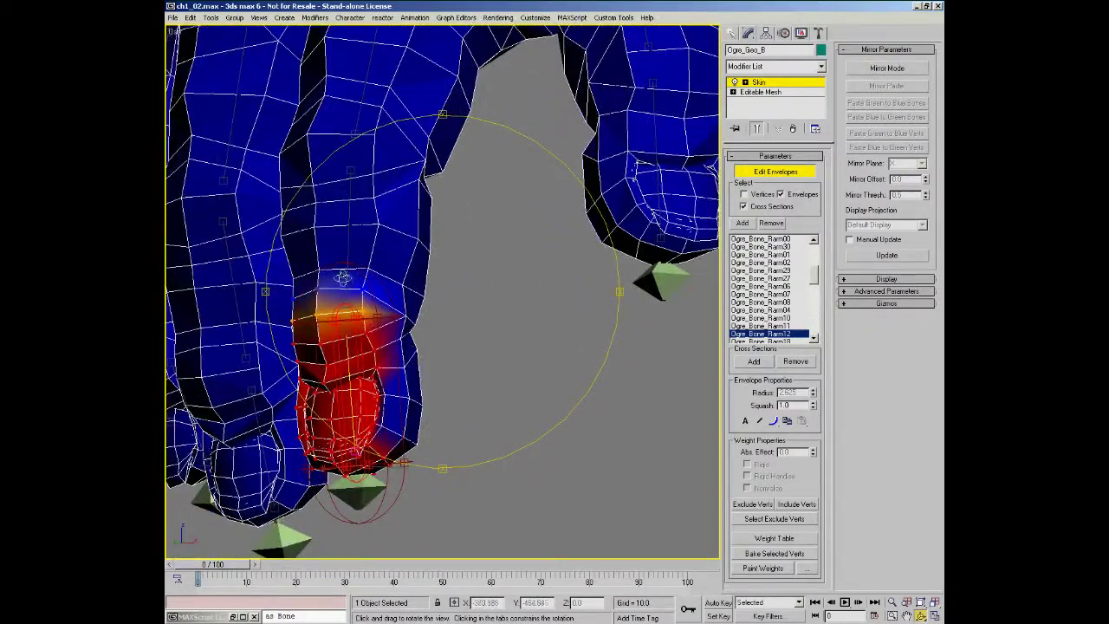
pyautogui.keyDown('alt'); pyautogui.moveTo(379, 395); pyautogui.dragTo(382, 326, button='middle'); pyautogui.keyUp('alt')
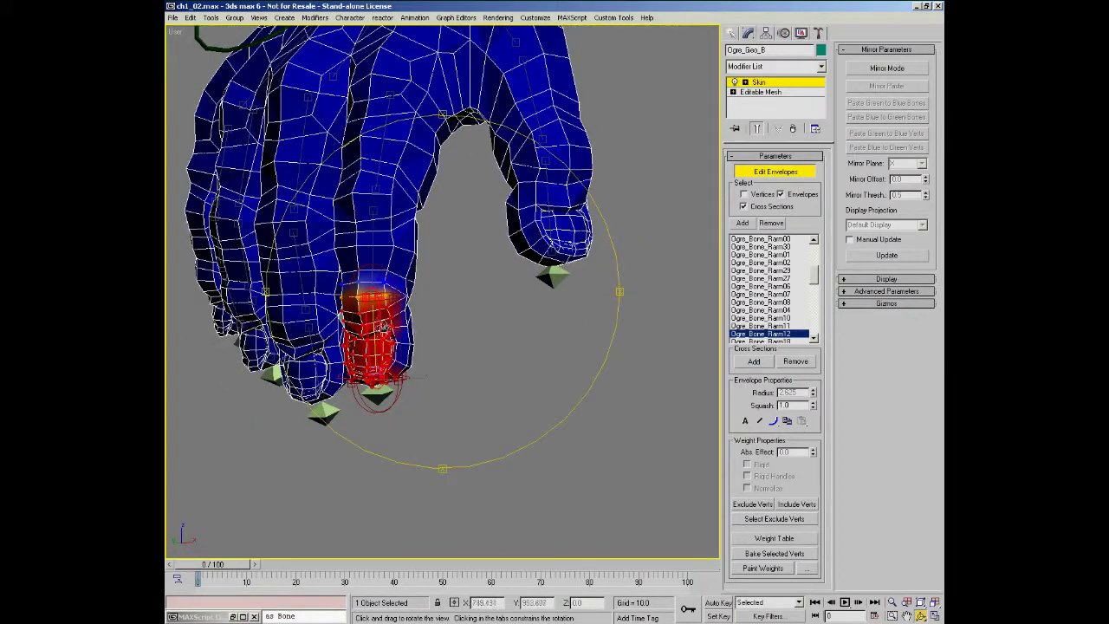
# - Return to the whole ogre and select the envelope of the lower spine bone Ogre_Bone_Spine07
pyautogui.keyDown('alt'); pyautogui.moveTo(388, 312); pyautogui.dragTo(381, 184, button='middle'); pyautogui.keyUp('alt')
pyautogui.scroll(-5, 284, 407)
pyautogui.click(407, 289)
pyautogui.keyDown('alt'); pyautogui.moveTo(381, 184); pyautogui.dragTo(194, 122, button='middle'); pyautogui.keyUp('alt')
pyautogui.keyDown('alt'); pyautogui.moveTo(393, 250); pyautogui.dragTo(396, 224, button='middle'); pyautogui.keyUp('alt')
pyautogui.scroll(-3, 397, 224)
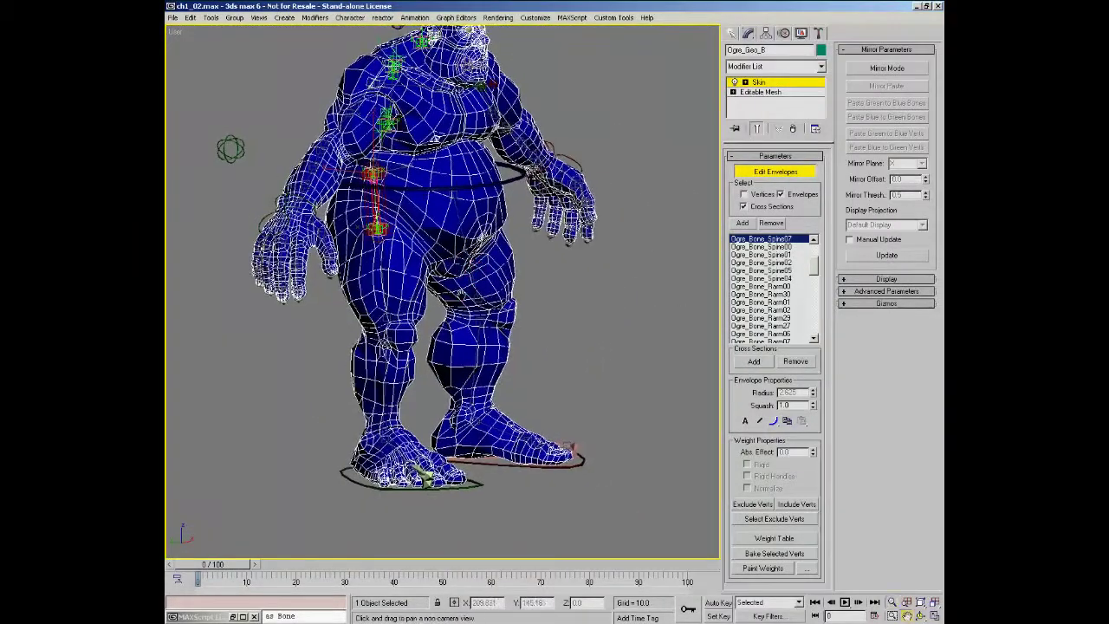
pyautogui.moveTo(477, 244)
pyautogui.mouseDown(button='middle')
pyautogui.moveTo(451, 292)
pyautogui.moveTo(482, 263)
pyautogui.moveTo(446, 279)
pyautogui.moveTo(463, 279)
pyautogui.moveTo(483, 305)
pyautogui.mouseUp(button='middle')
# - Leave envelope editing, select the waist control circle Circle01 and try moving it
pyautogui.click(769, 82)
pyautogui.click(539, 245)
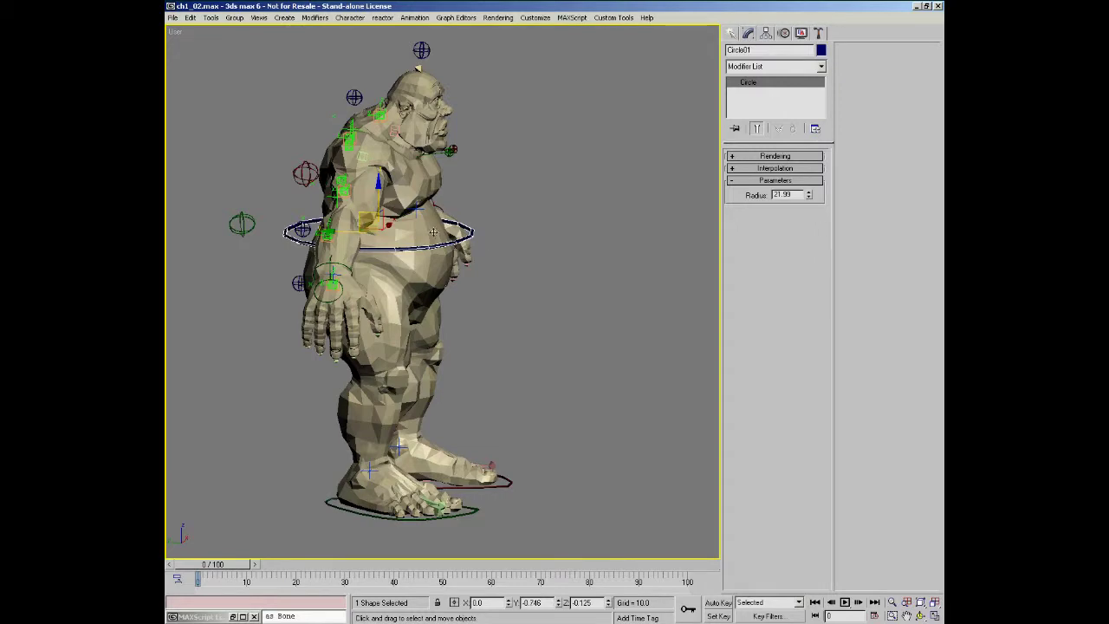
pyautogui.keyDown('alt'); pyautogui.moveTo(433, 233); pyautogui.dragTo(634, 278, button='middle'); pyautogui.keyUp('alt')
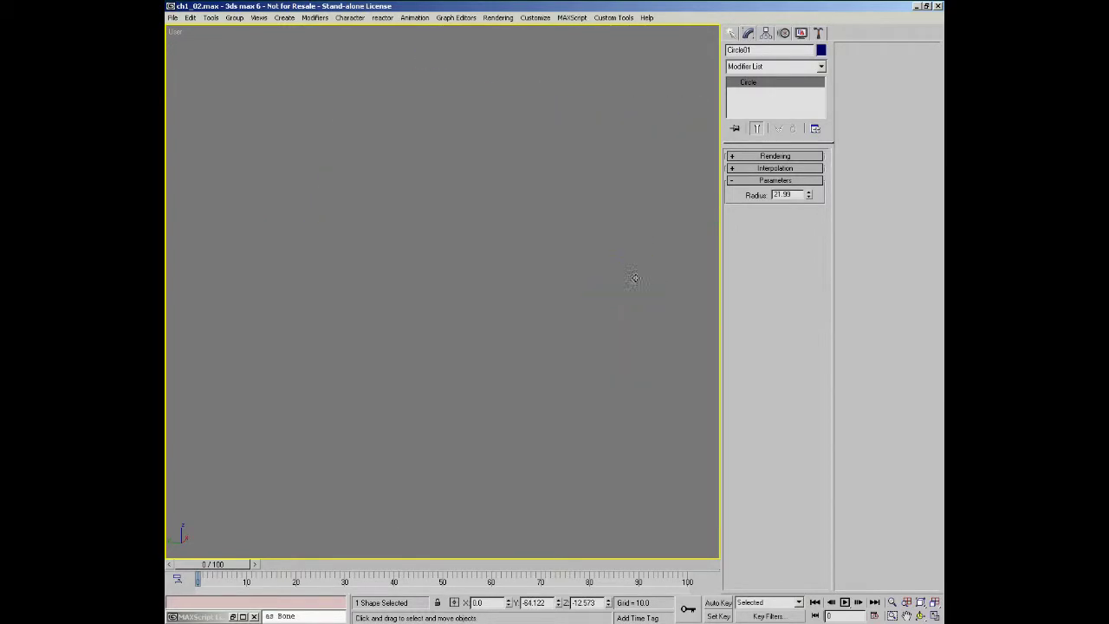
pyautogui.hotkey('shift', 'z')
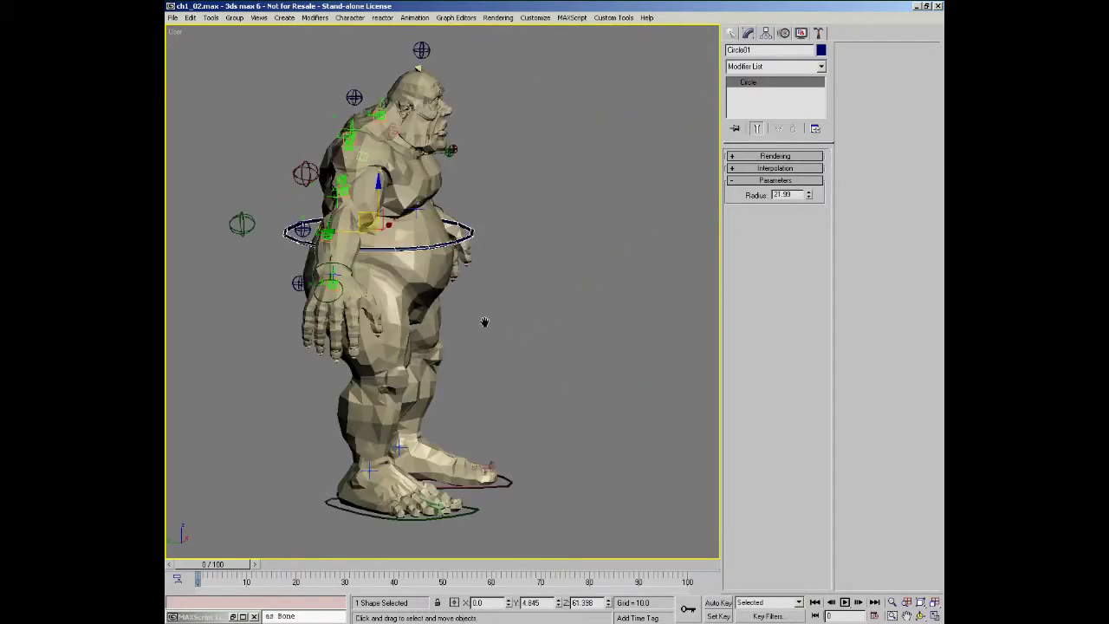
# - Select the ogre mesh Ogre_Geo_B and start editing the envelopes of its Skin modifier
pyautogui.moveTo(483, 321); pyautogui.dragTo(443, 298, button='middle')
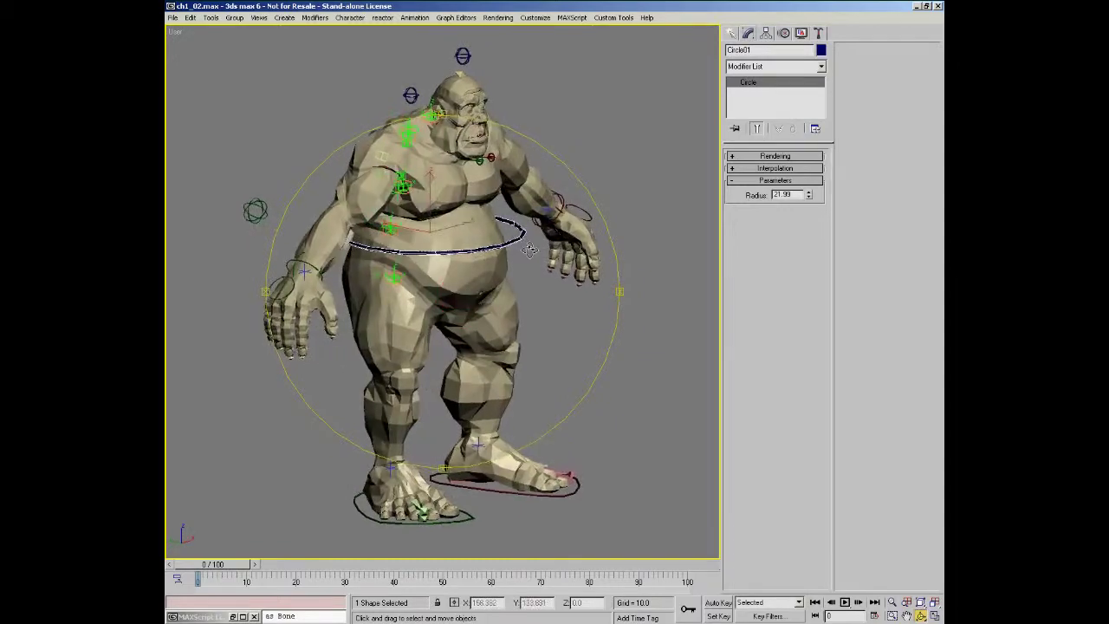
pyautogui.click(511, 314)
pyautogui.press('1')
pyautogui.keyDown('alt'); pyautogui.moveTo(534, 337); pyautogui.dragTo(468, 329, button='middle'); pyautogui.keyUp('alt')
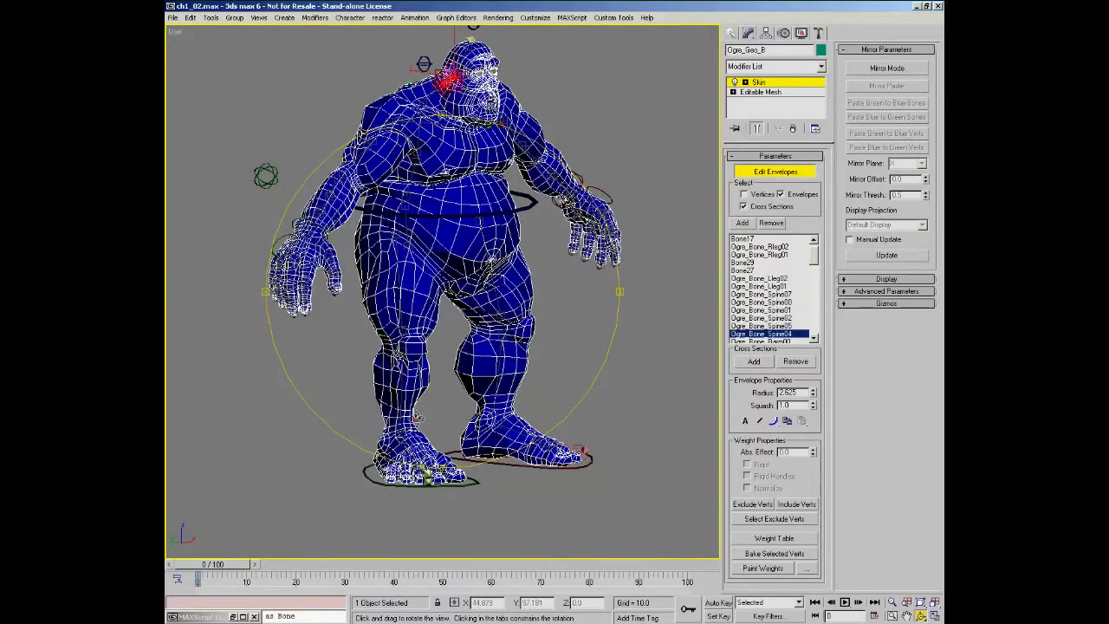
# - Select the envelope of the toe bone Bone19 on the ogre's right foot
pyautogui.keyDown('alt'); pyautogui.moveTo(418, 417); pyautogui.dragTo(440, 426, button='middle'); pyautogui.keyUp('alt')
pyautogui.scroll(5, 429, 468)
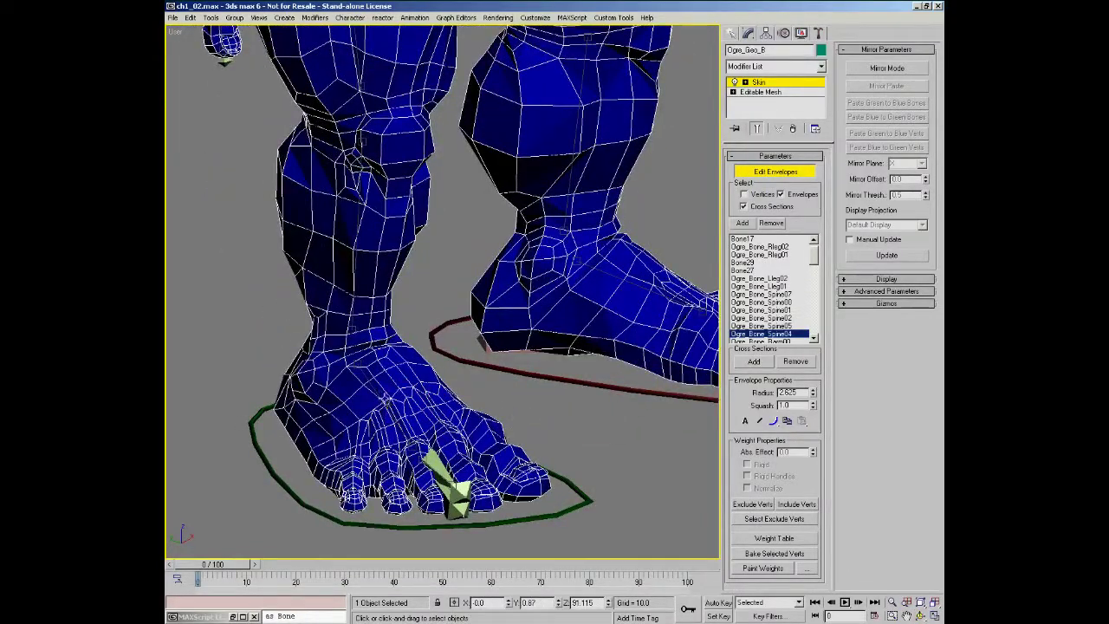
pyautogui.click(383, 402)
pyautogui.keyDown('alt'); pyautogui.moveTo(439, 404); pyautogui.dragTo(438, 319, button='middle'); pyautogui.keyUp('alt')
pyautogui.scroll(5, 464, 386)
pyautogui.click(477, 372)
pyautogui.click(507, 418)
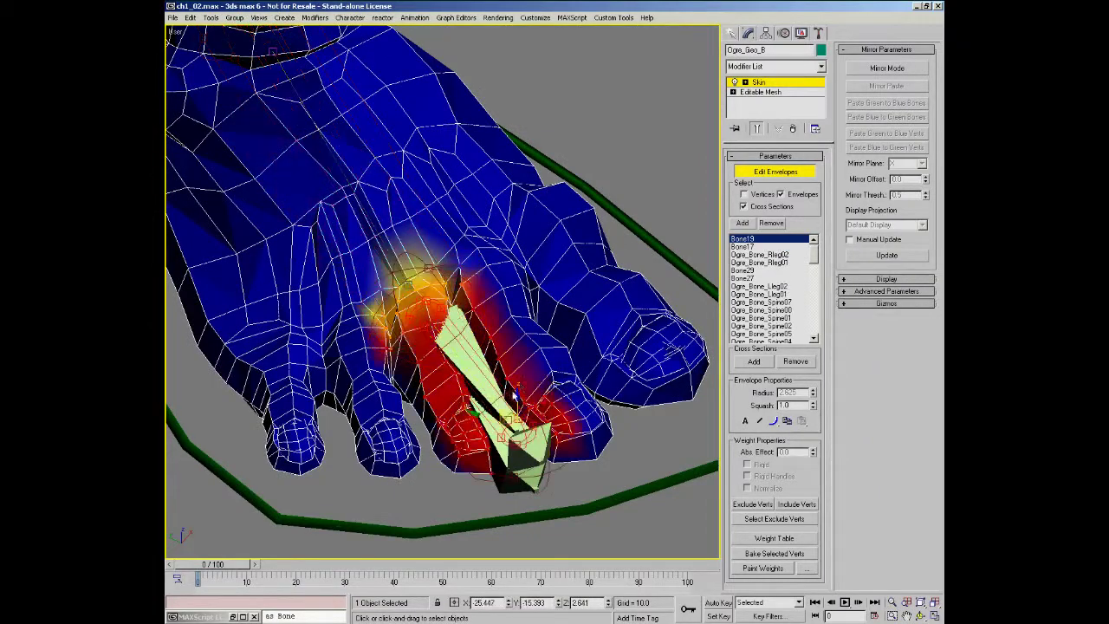
# - Enlarge the Bone19 envelope cross-section at the base of the toes to a radius of about 7.27
pyautogui.keyDown('alt'); pyautogui.moveTo(509, 399); pyautogui.dragTo(479, 305, button='middle'); pyautogui.keyUp('alt')
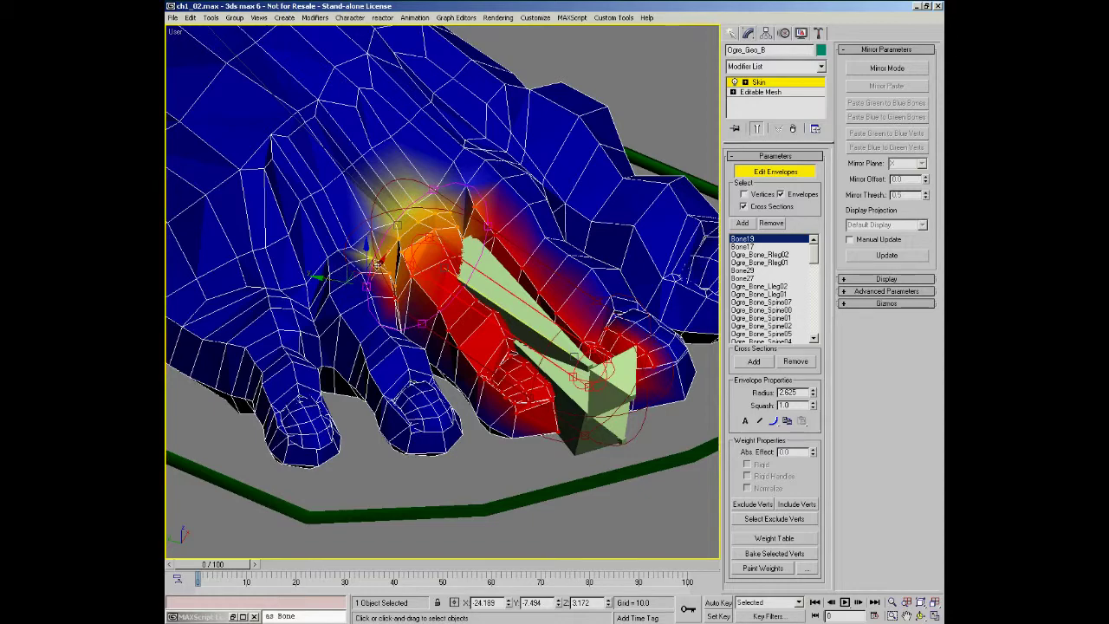
pyautogui.moveTo(372, 271); pyautogui.dragTo(304, 346)
pyautogui.moveTo(408, 297)
pyautogui.keyDown('alt'); pyautogui.mouseDown(button='middle')
pyautogui.moveTo(383, 309)
pyautogui.moveTo(398, 294)
pyautogui.mouseUp(button='middle'); pyautogui.keyUp('alt')
pyautogui.scroll(-2, 397, 294)
pyautogui.scroll(1, 397, 295)
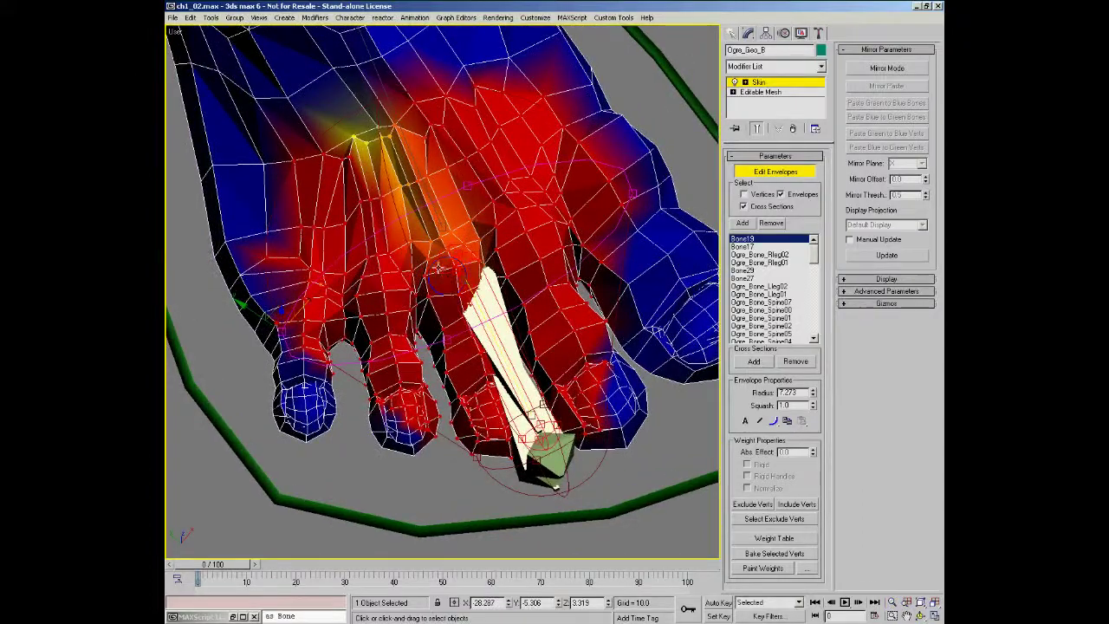